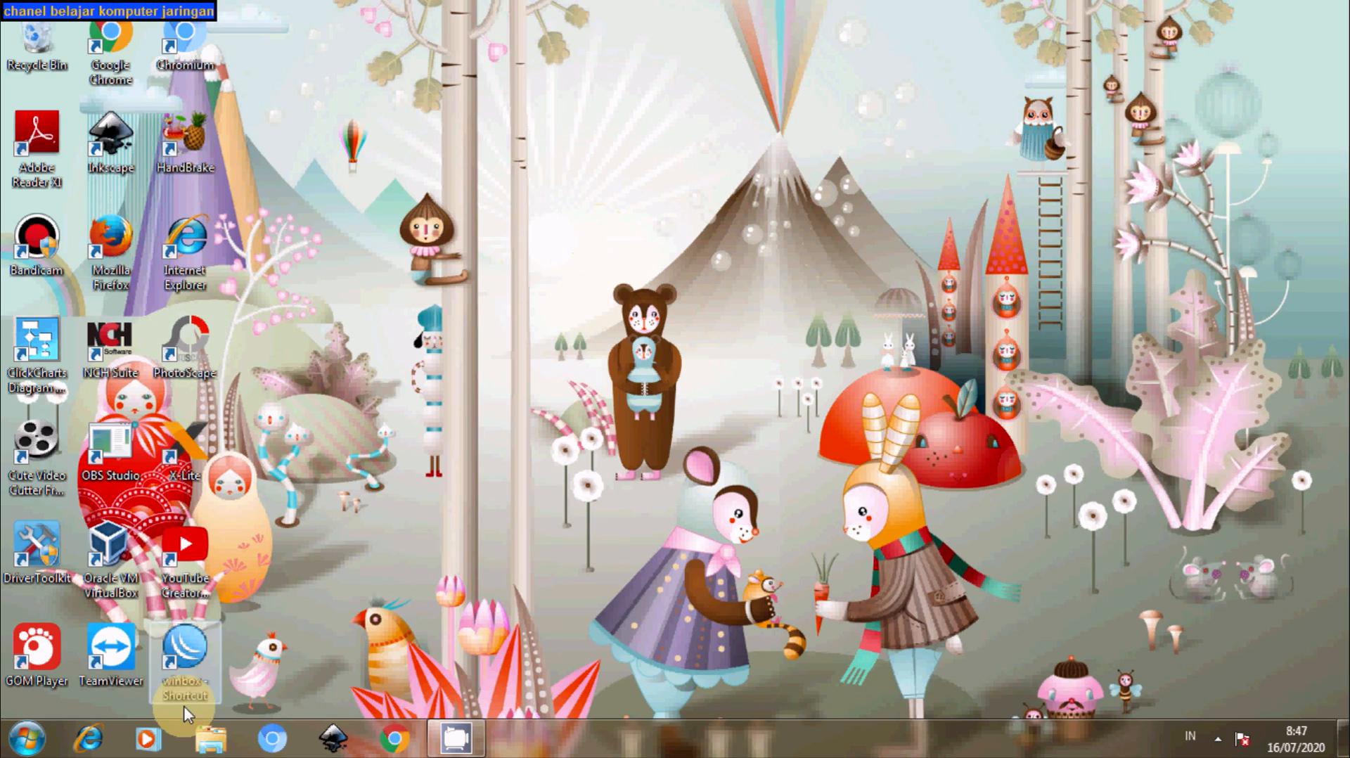
Launch WinBox, connect to the discovered MikroTik router as admin, and open its interface list.
double_click(188, 677)
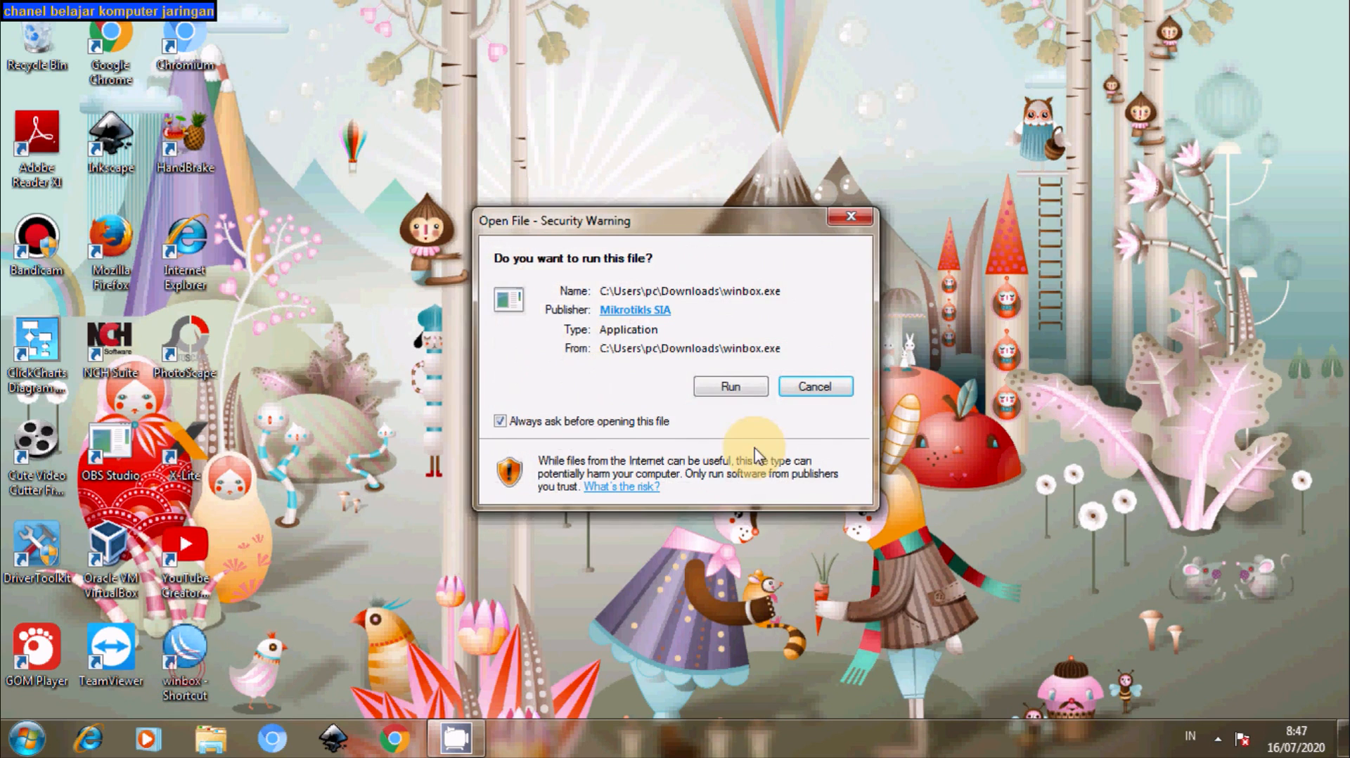
left_click(788, 386)
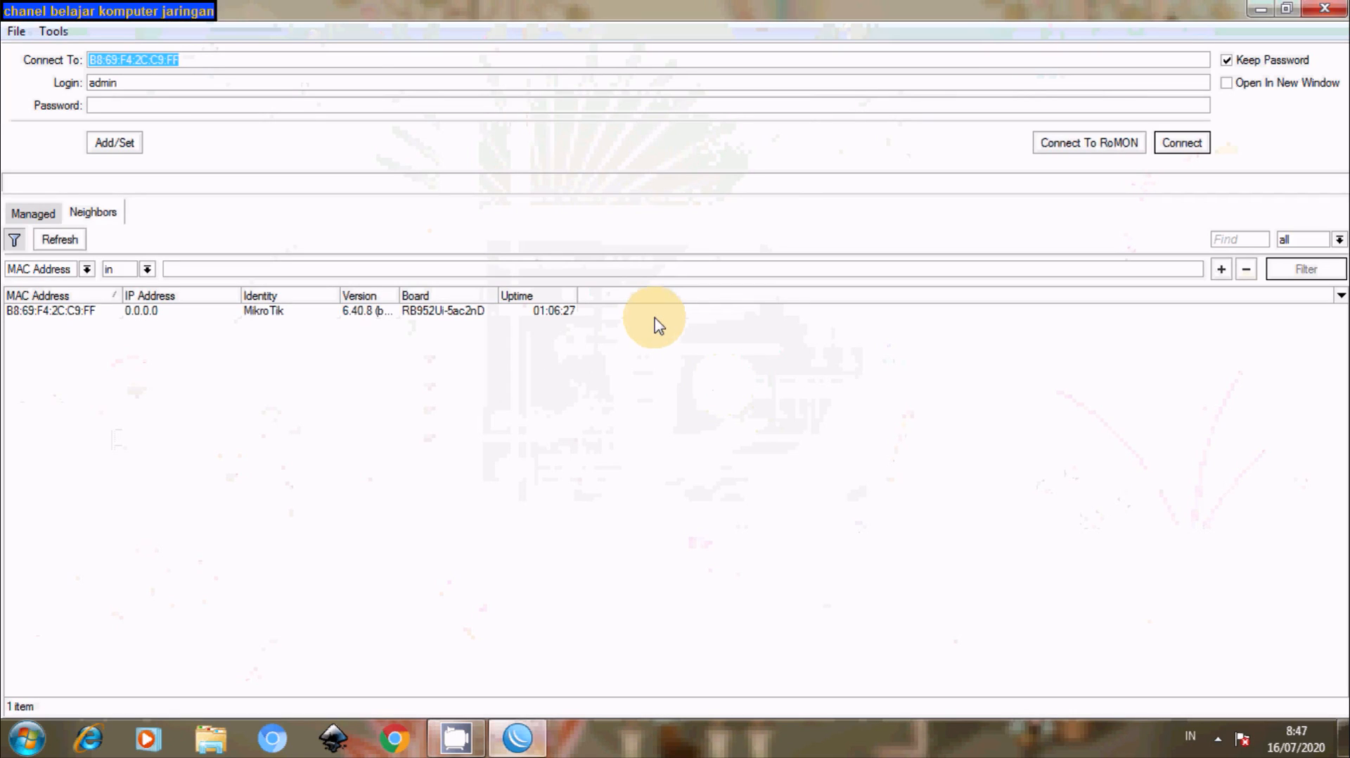
left_click(41, 313)
left_click(1187, 145)
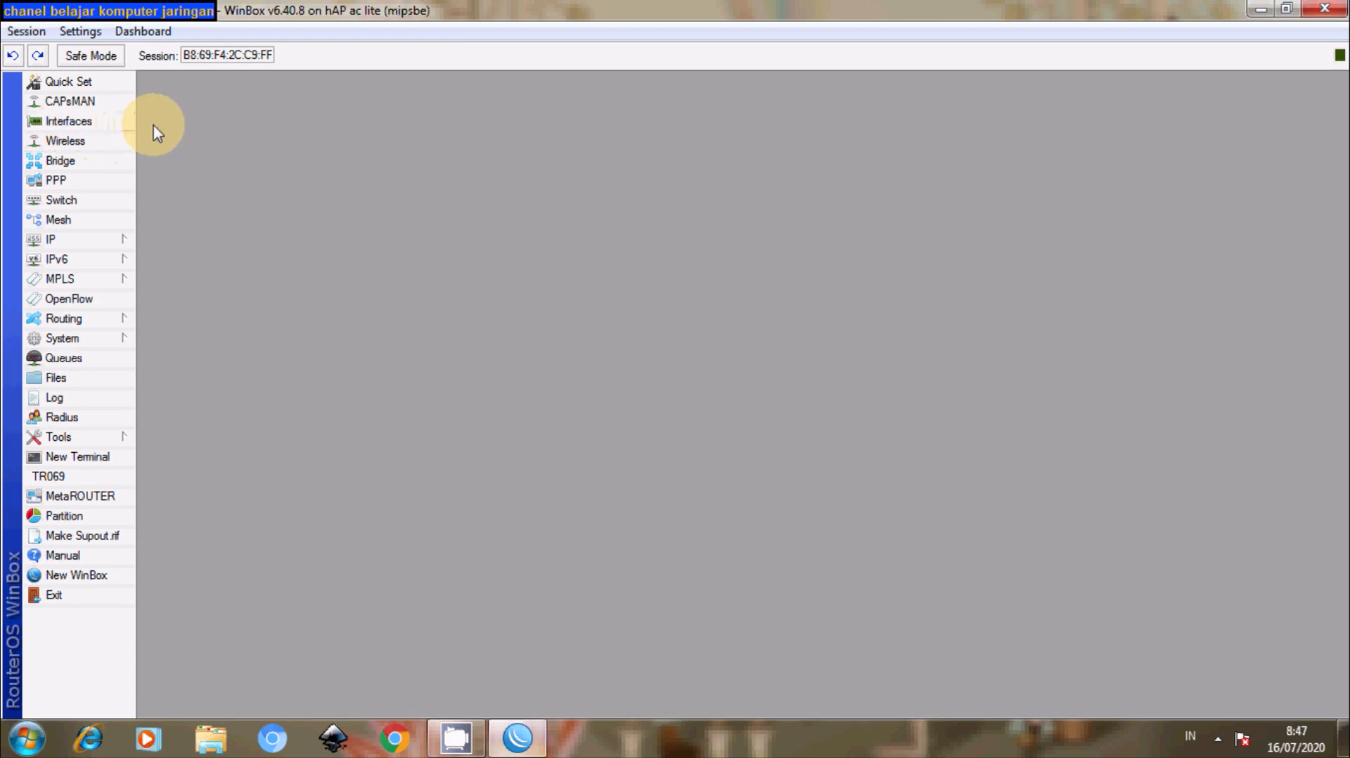
left_click(68, 121)
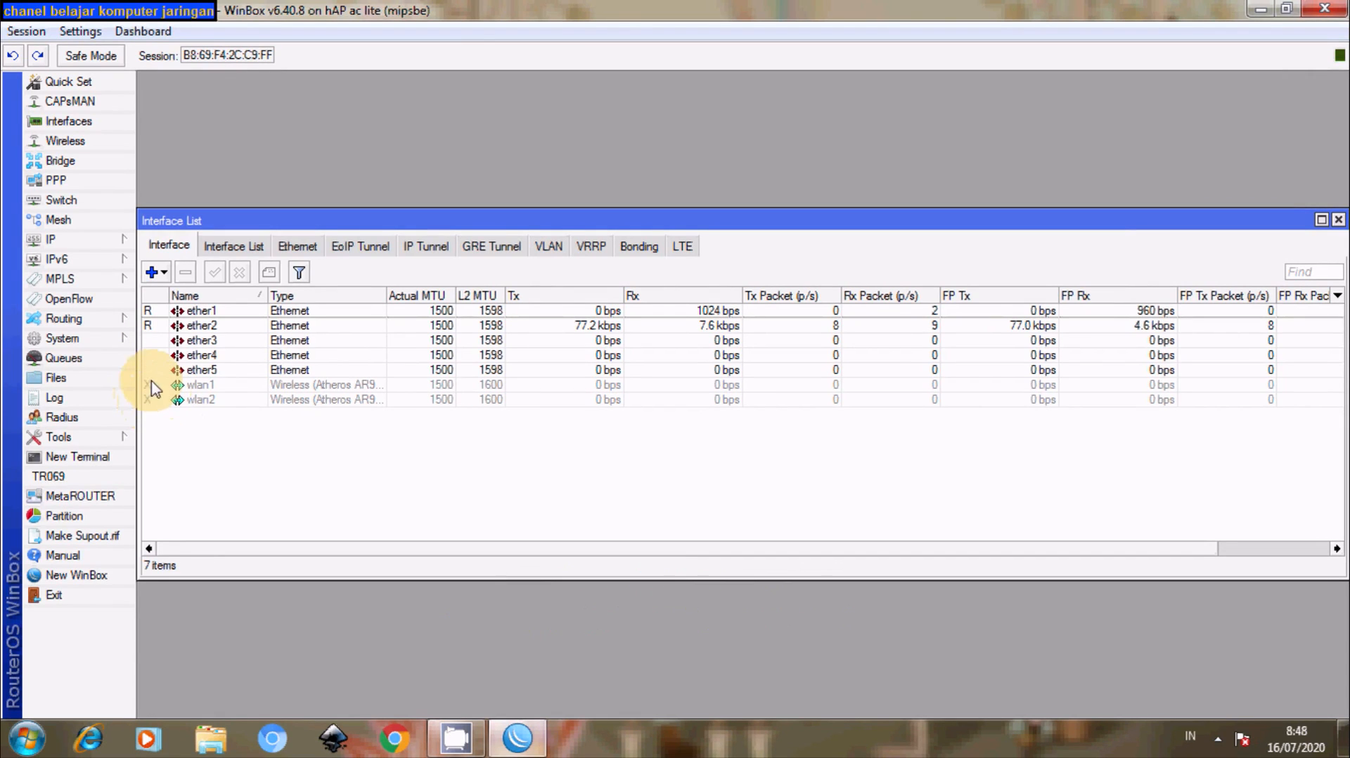
Enable the wlan1 wireless interface and disable it again.
left_click(155, 388)
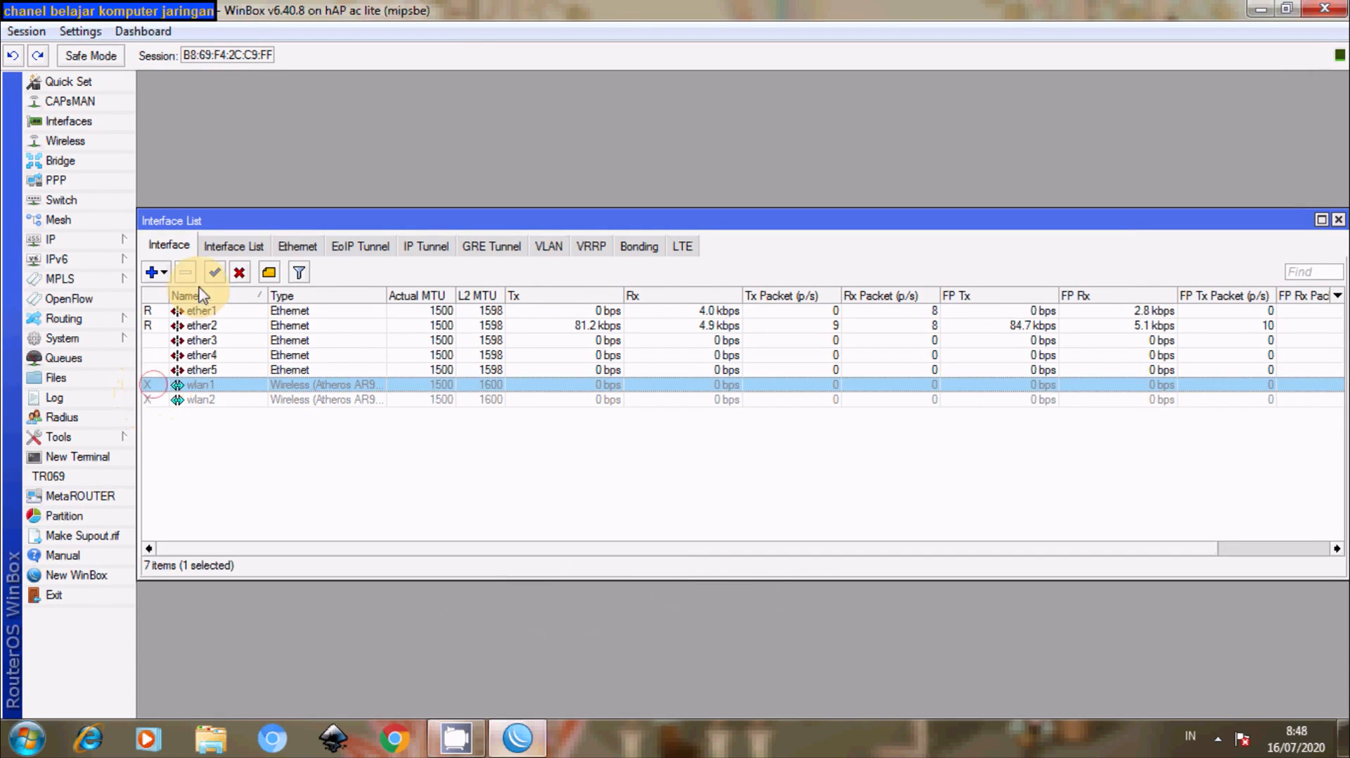
left_click(214, 272)
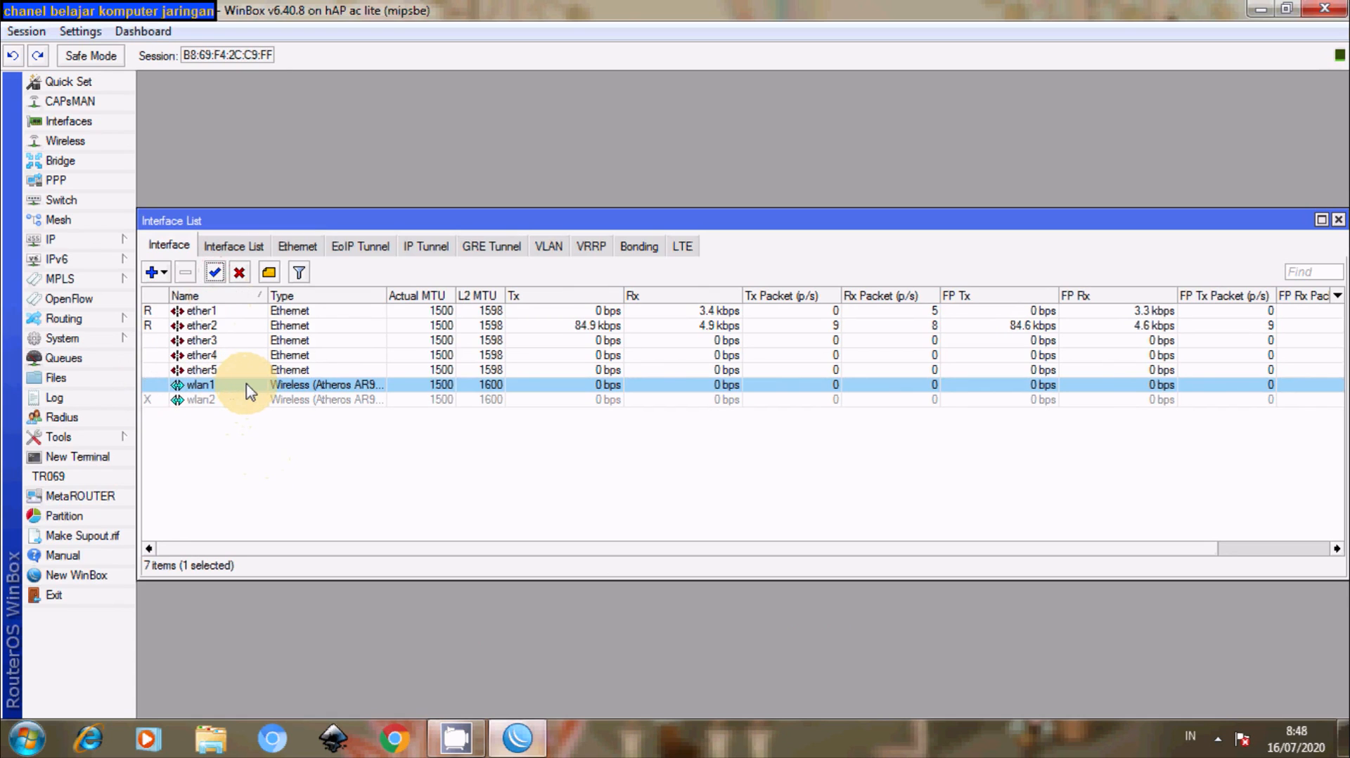
left_click(146, 387)
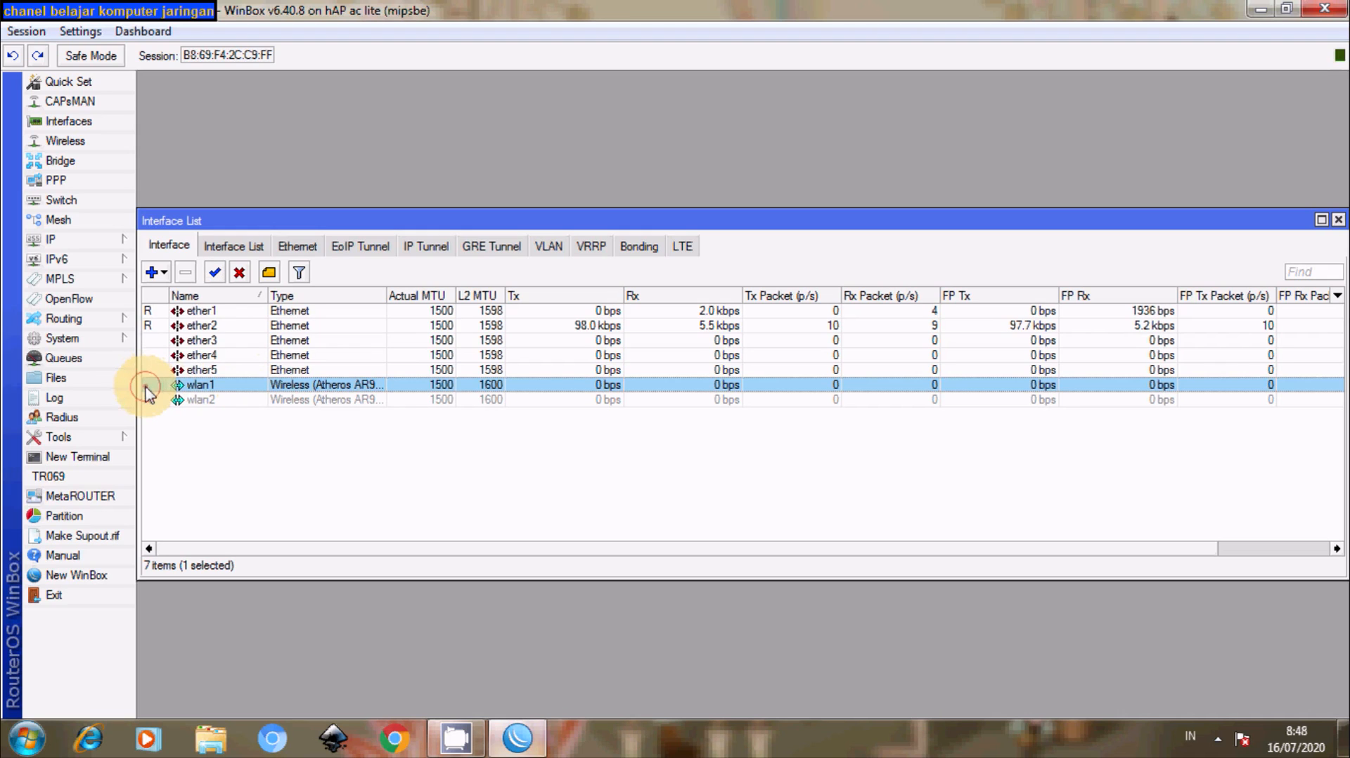
left_click(240, 272)
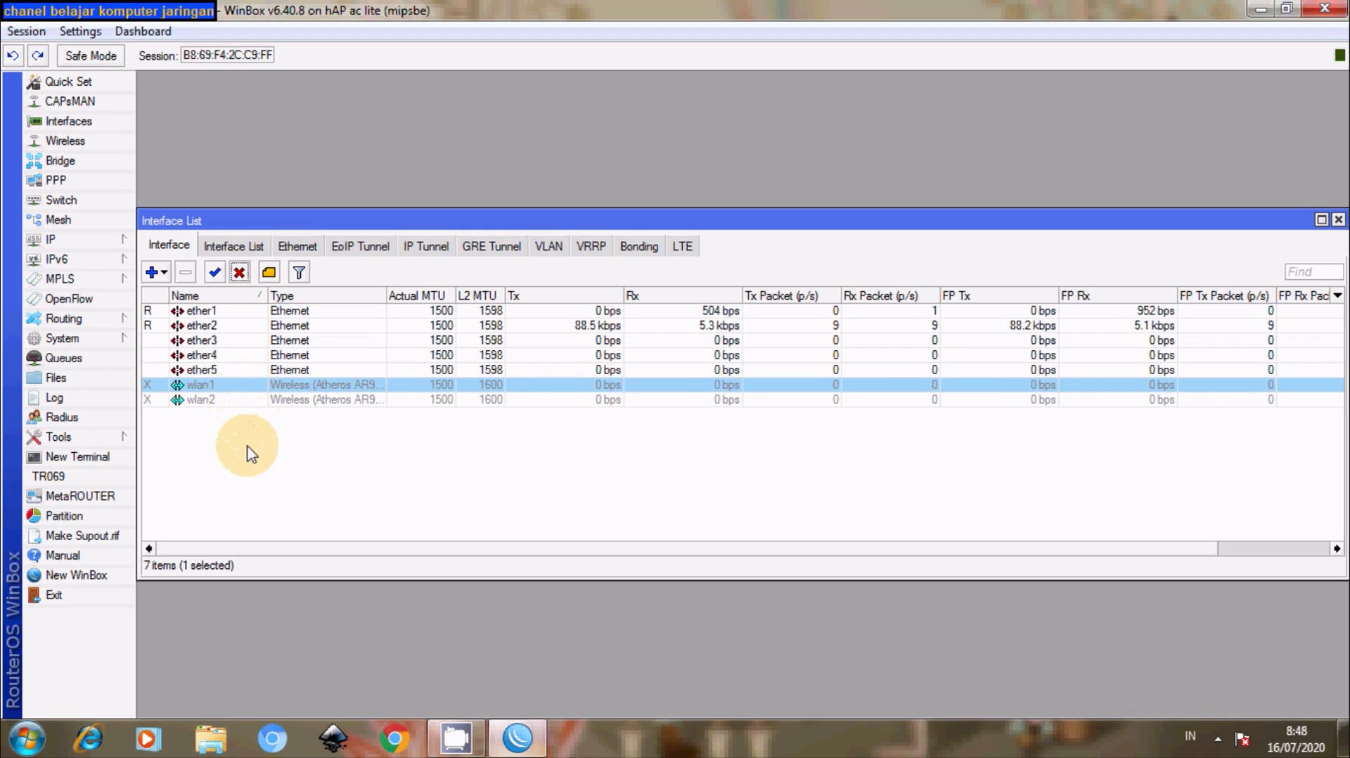
Rename the ether1 interface as ether1-Internet and save the change.
left_click(203, 311)
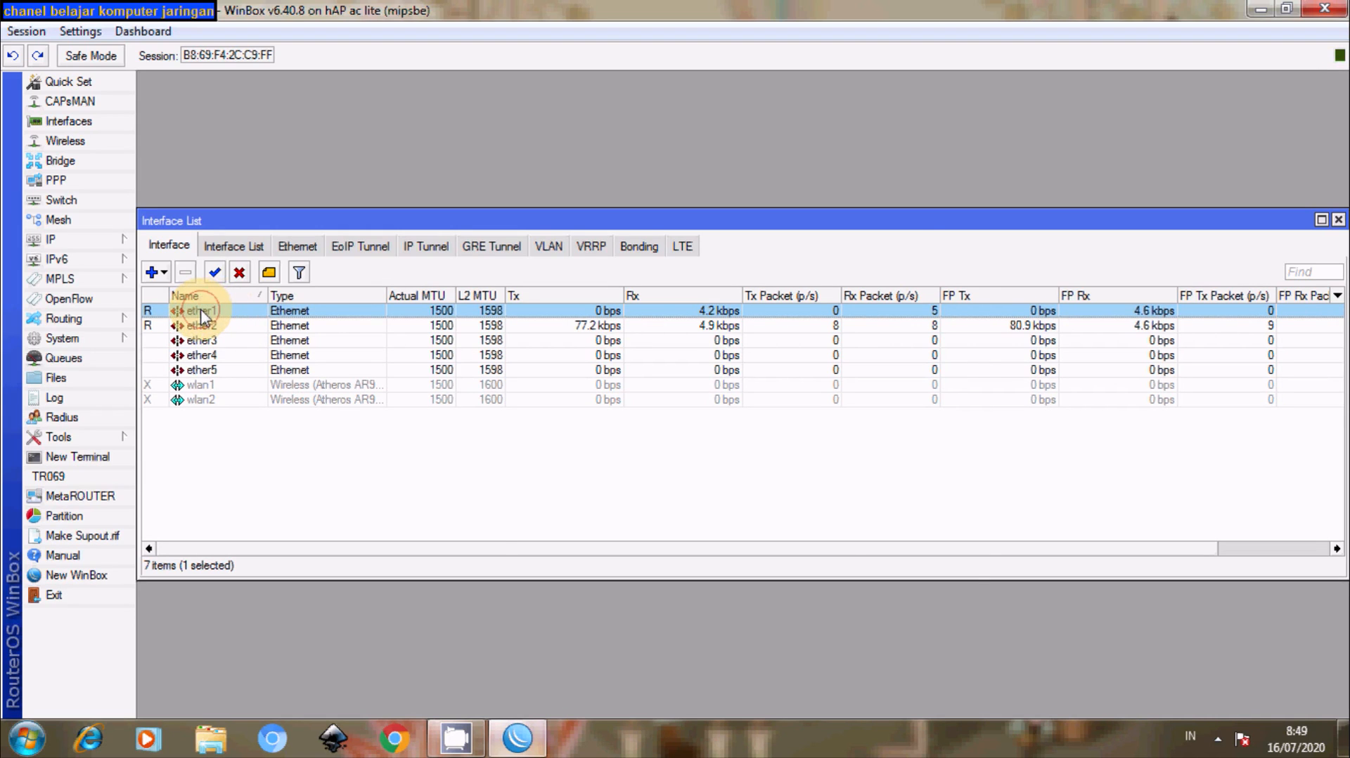
double_click(202, 313)
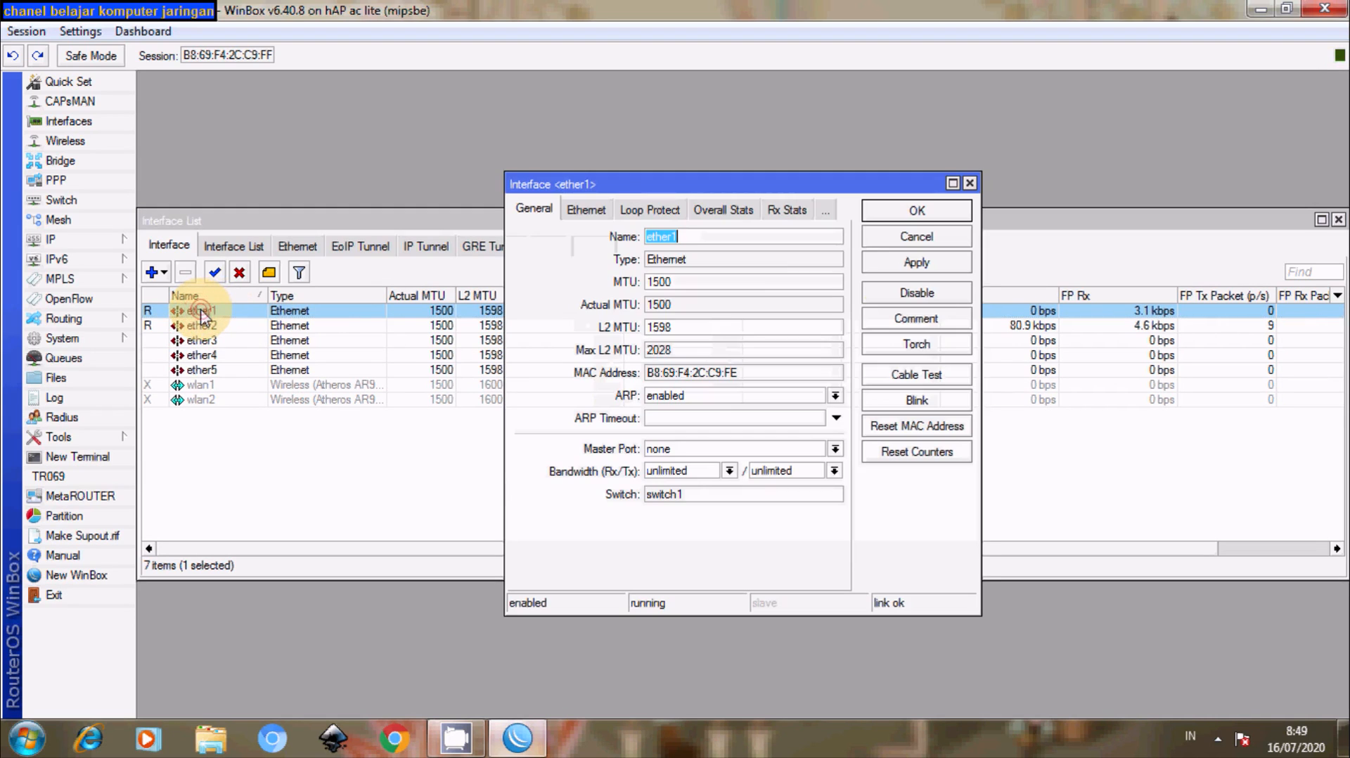
left_click(697, 235)
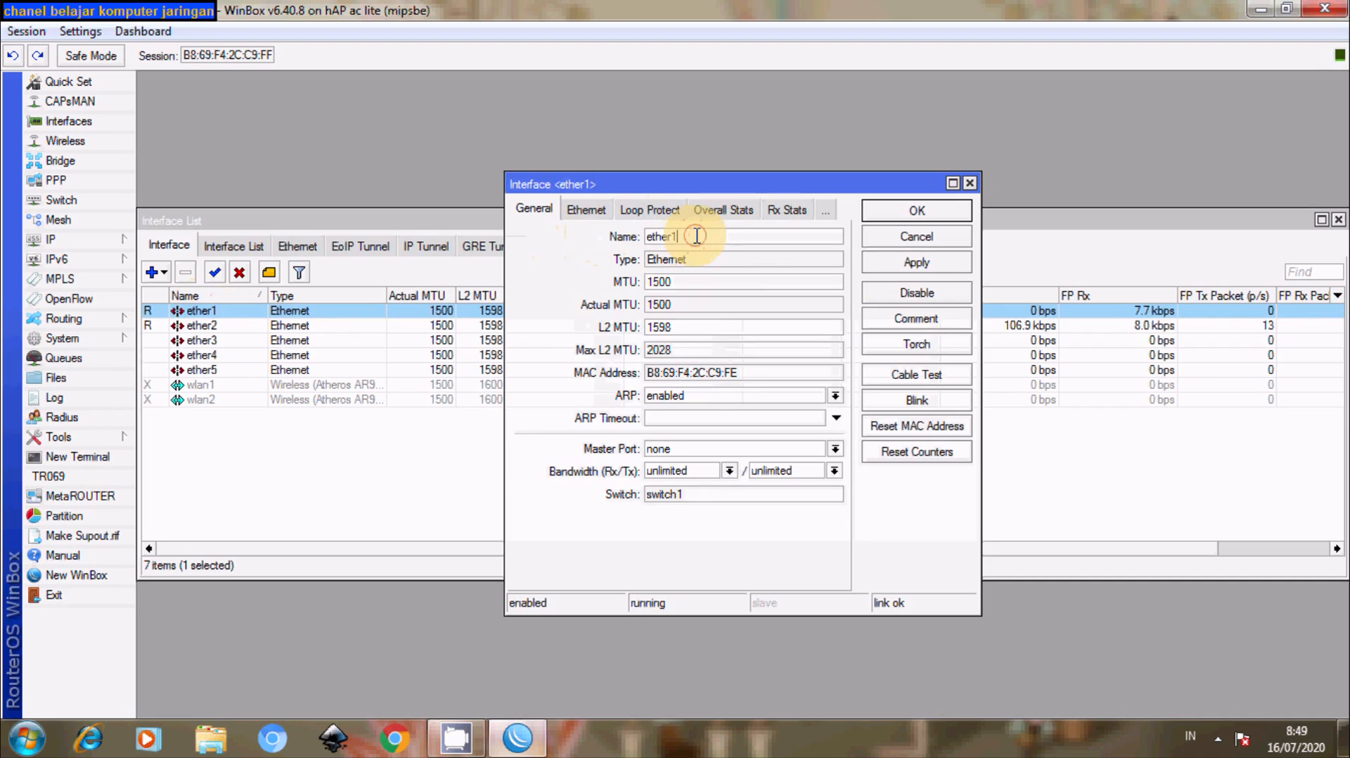
type("-")
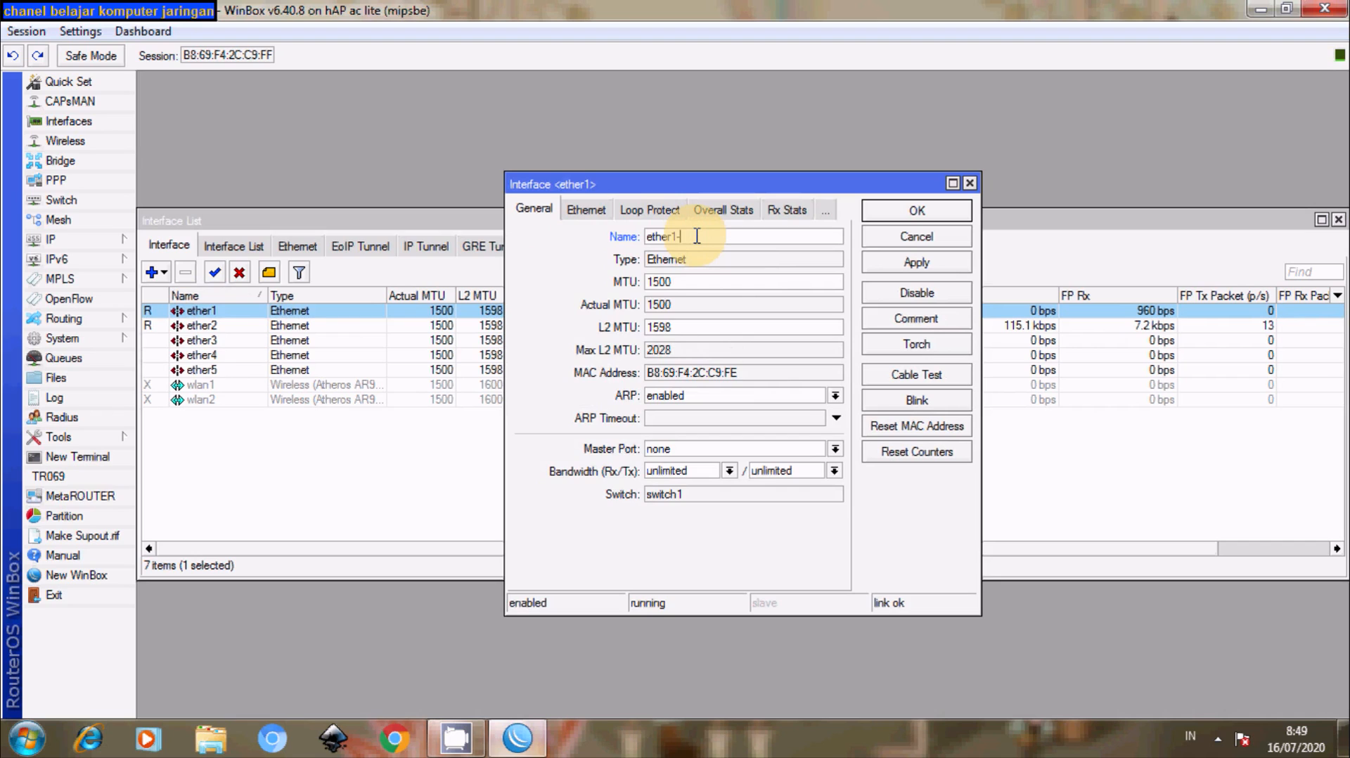
type("Internet")
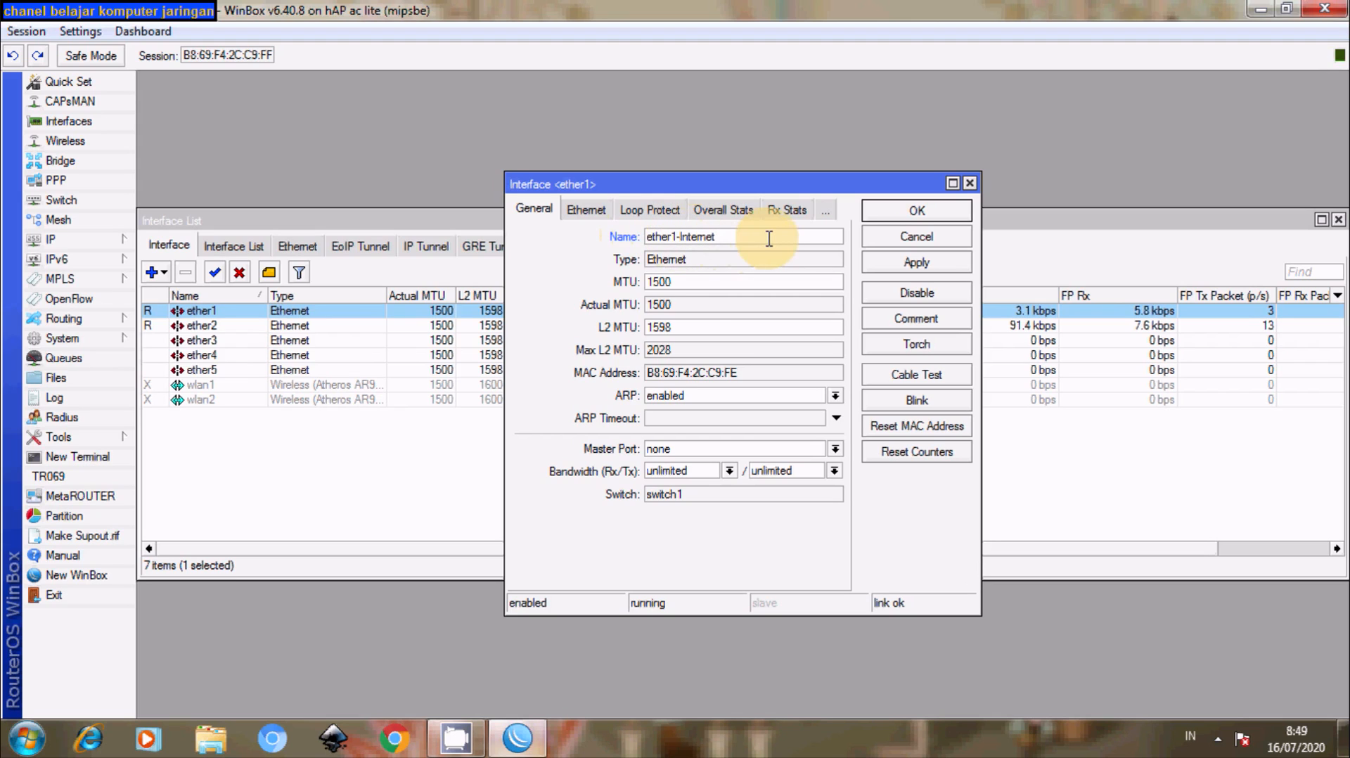
left_click(896, 267)
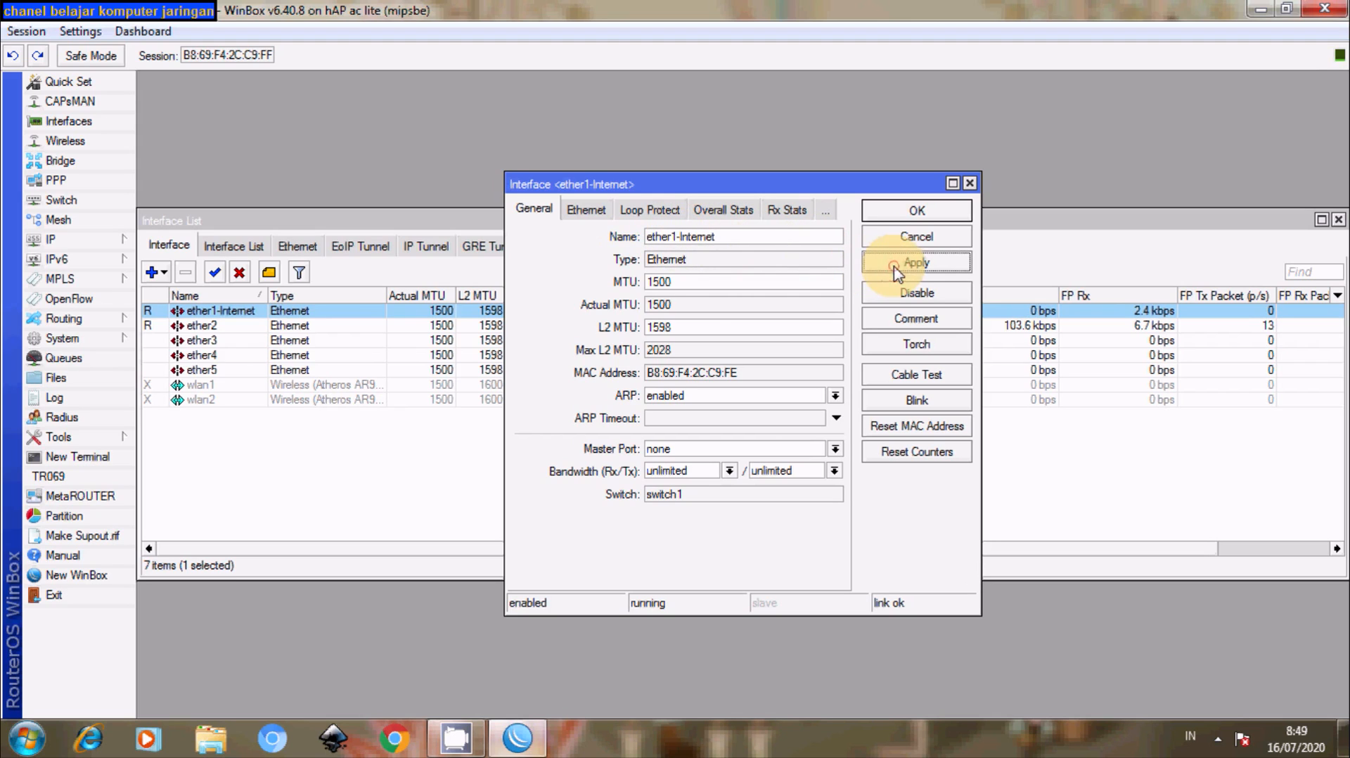
left_click(906, 210)
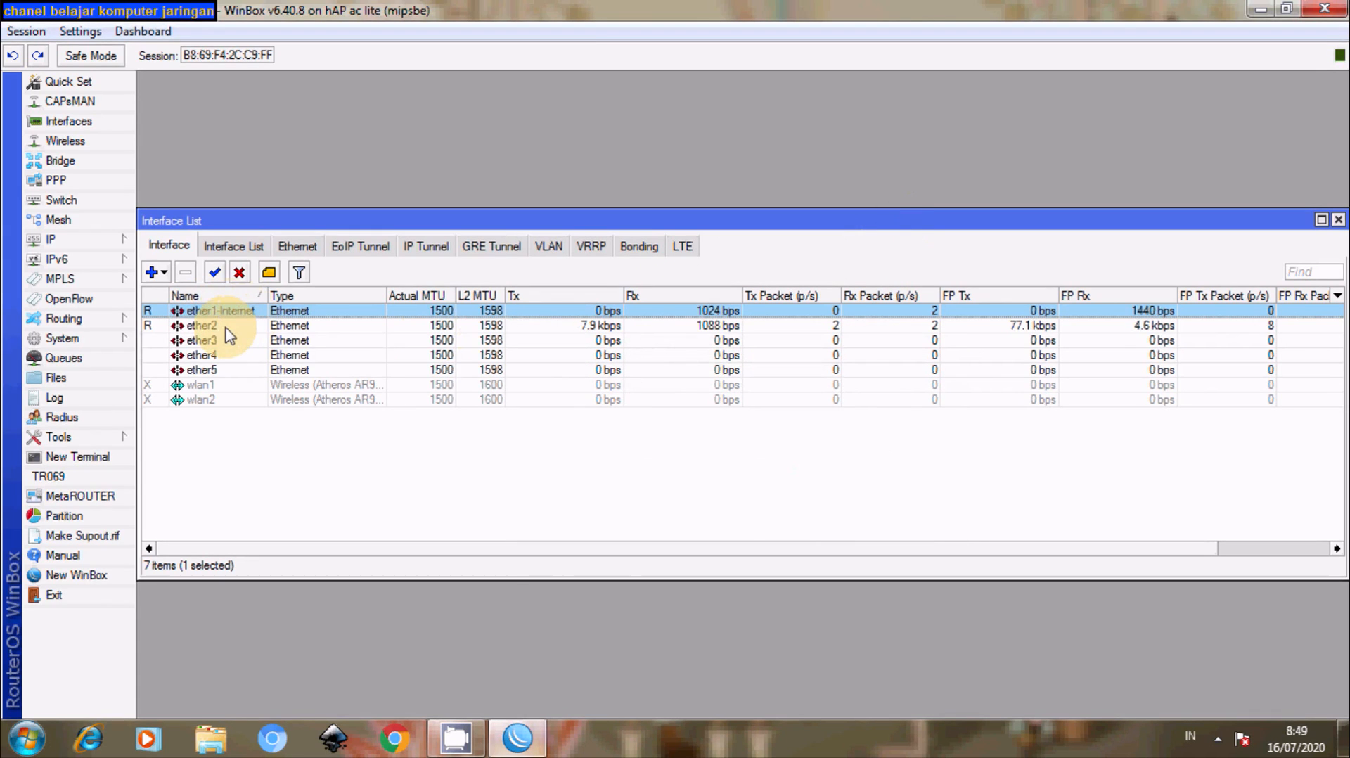
Rename the ether2 interface as ether2-Lan Kabel and save the change.
double_click(204, 326)
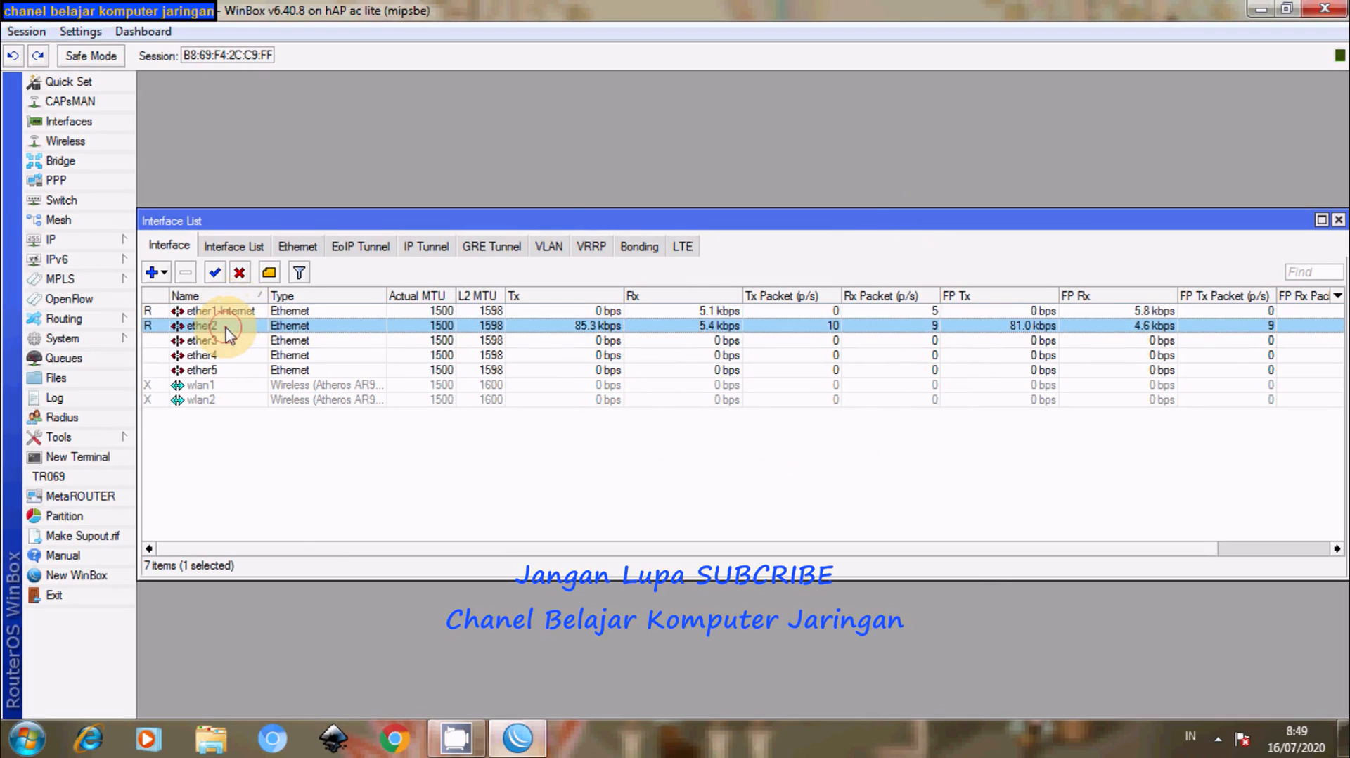
left_click(690, 243)
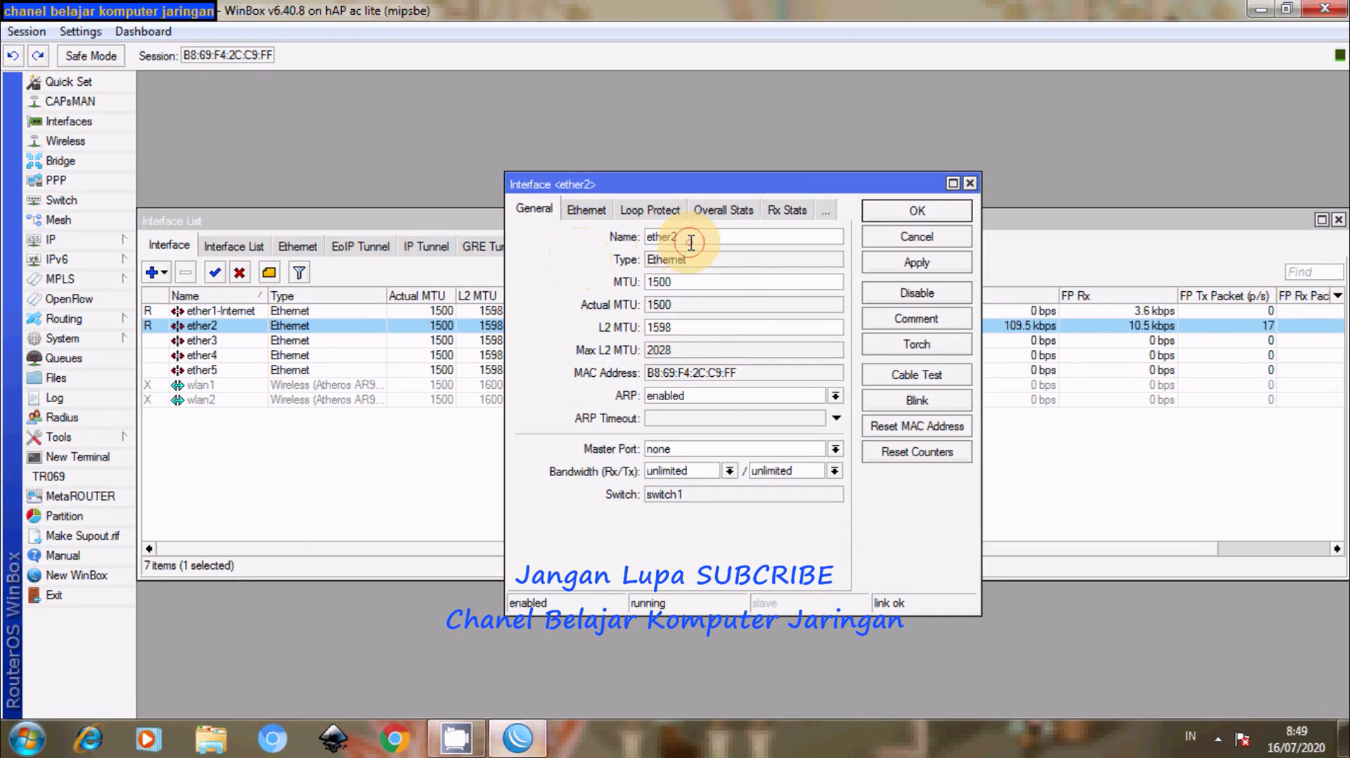
type("-")
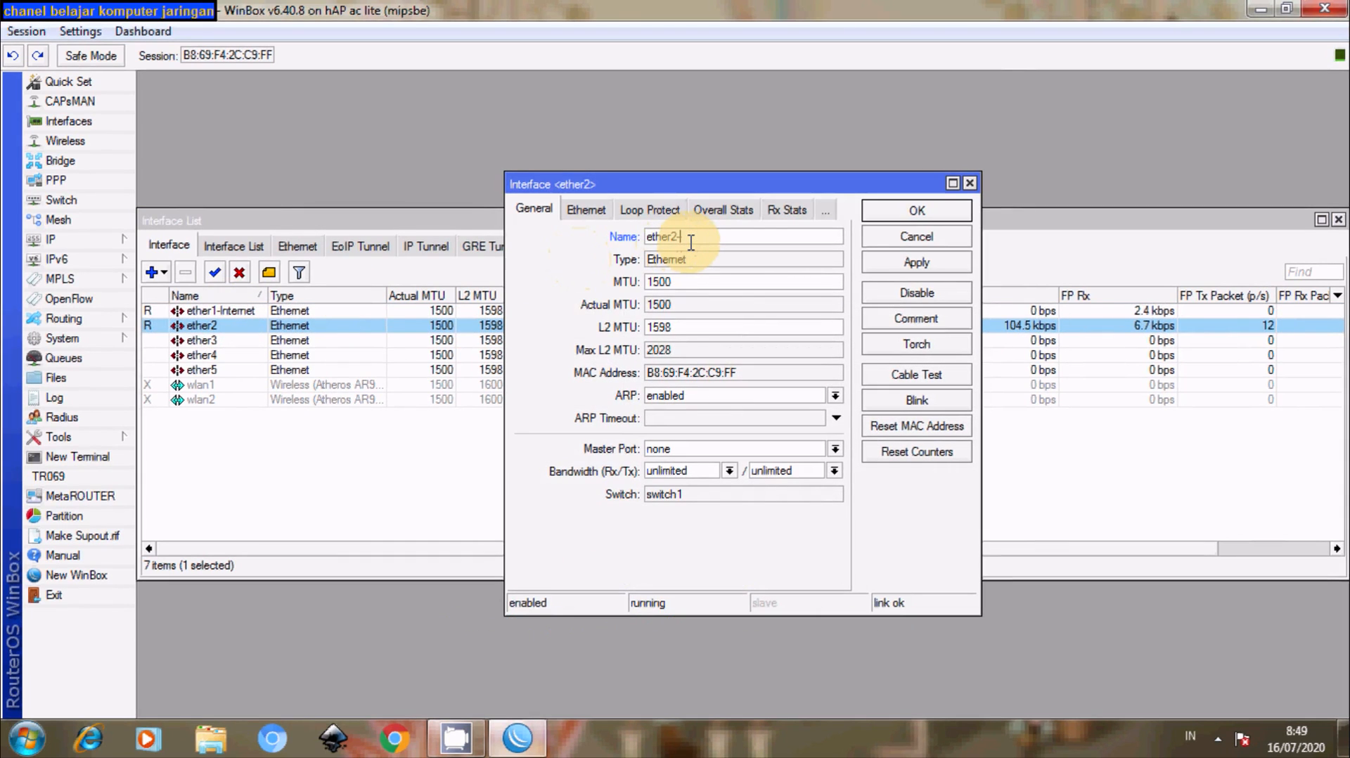
type("Lan ")
type("Kba")
type("bel")
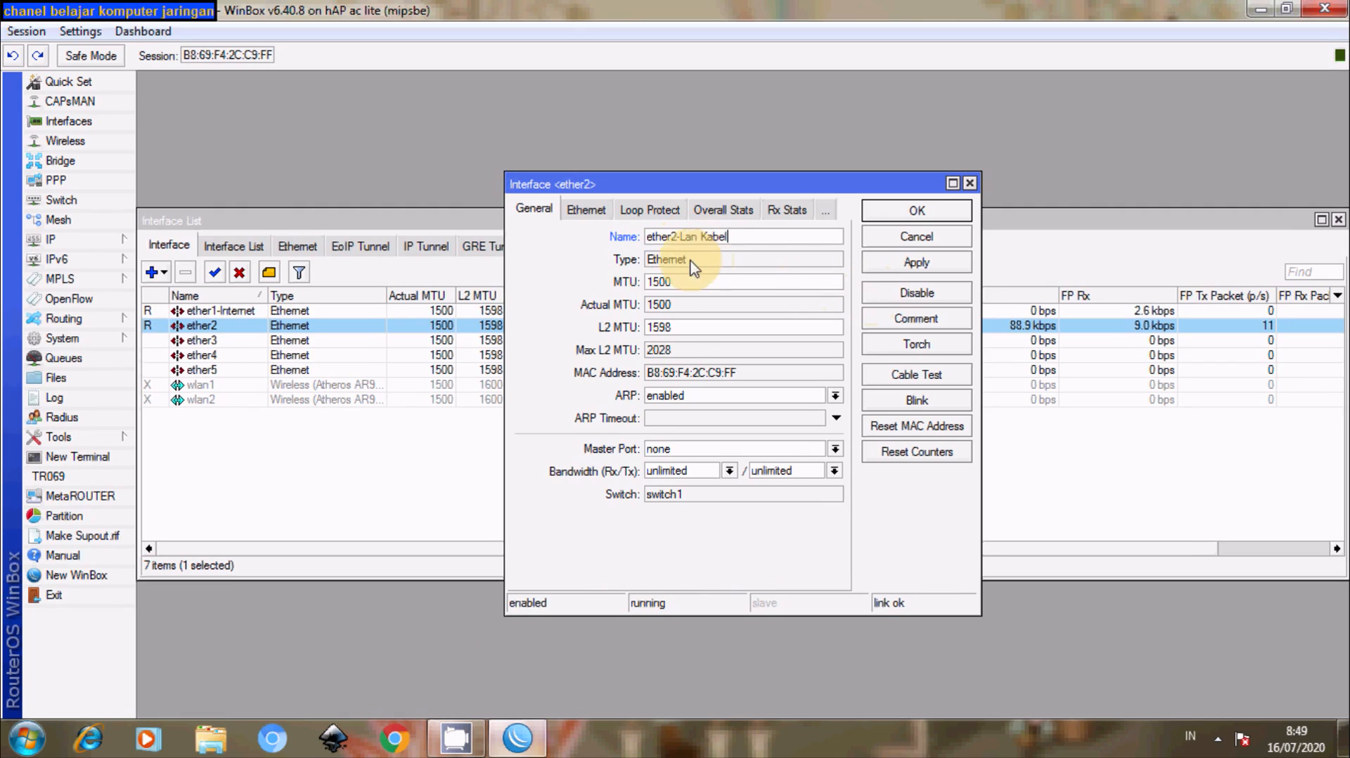
left_click(888, 266)
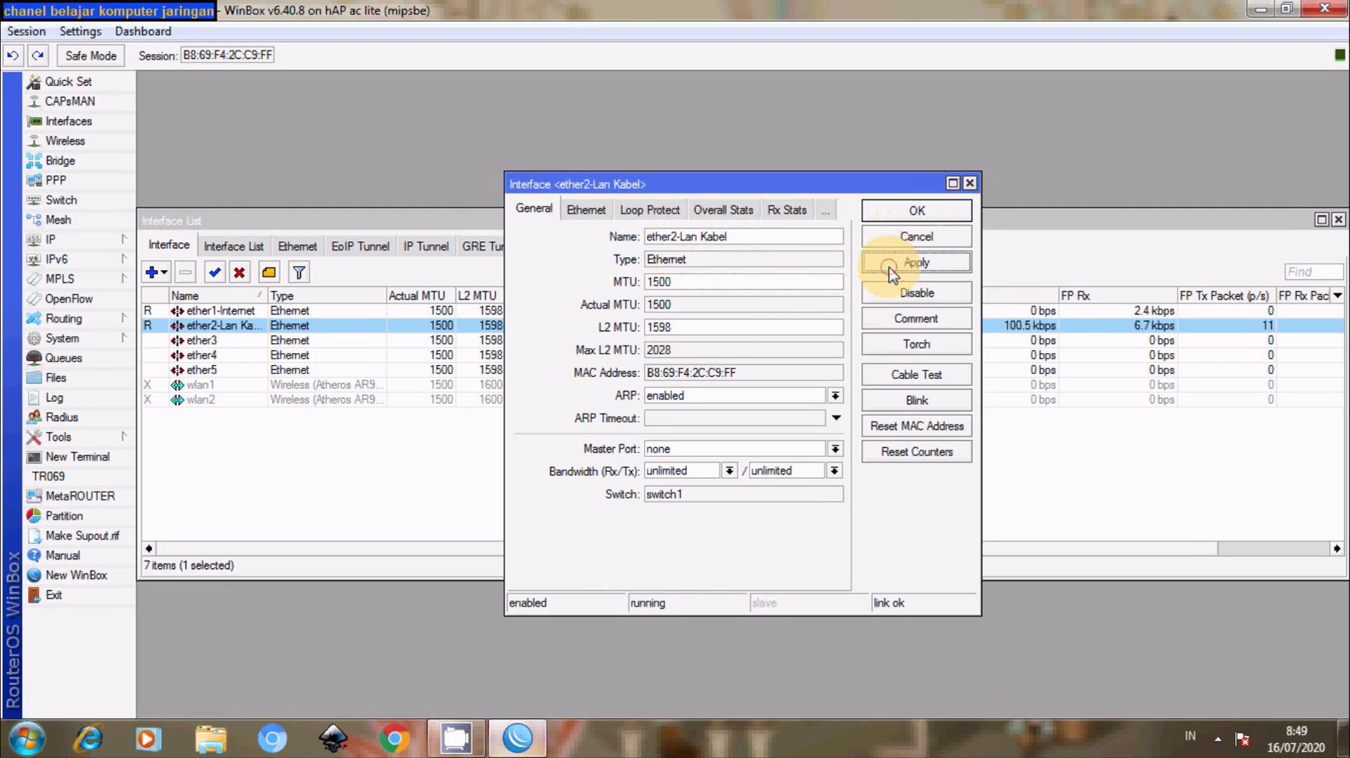
left_click(901, 209)
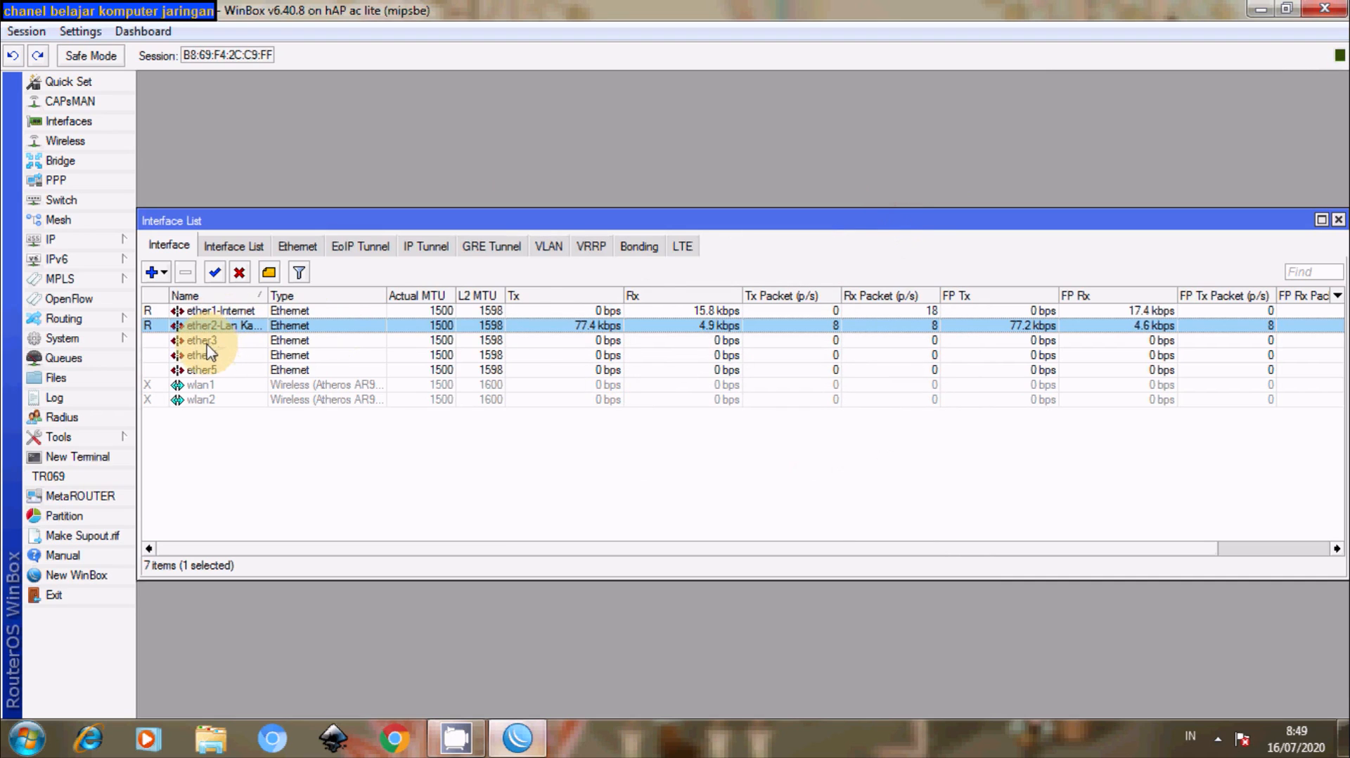
Enable the wlan1 wireless interface and rename it as wlan1-Lan Wifi.
left_click(172, 387)
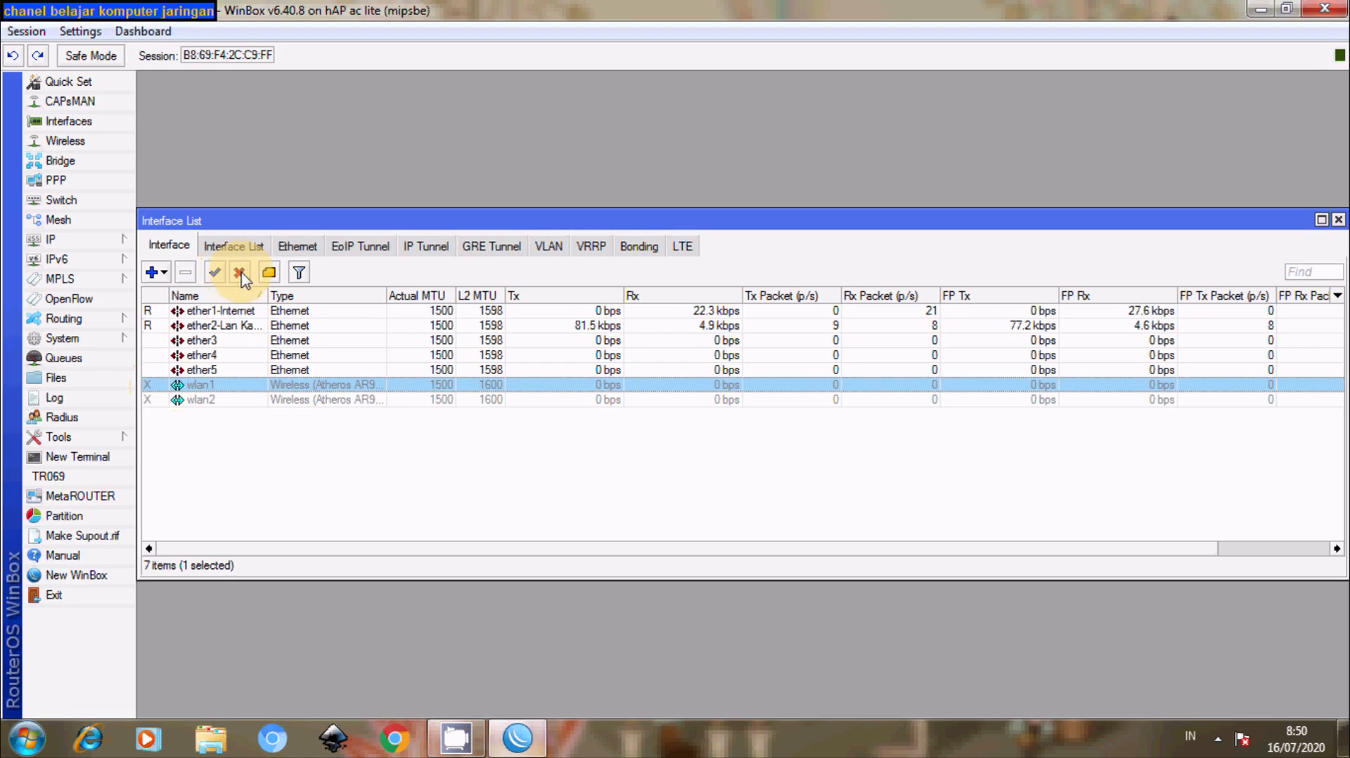
left_click(216, 274)
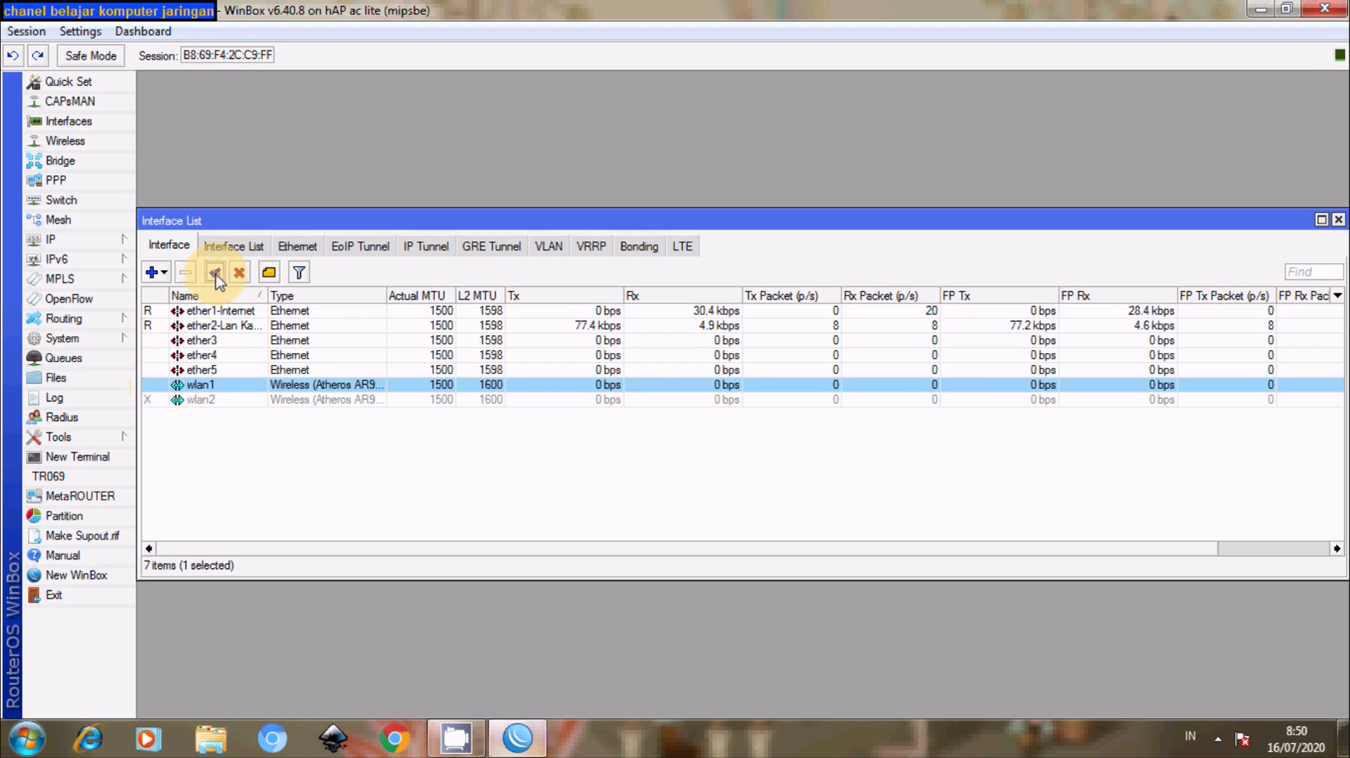
double_click(200, 385)
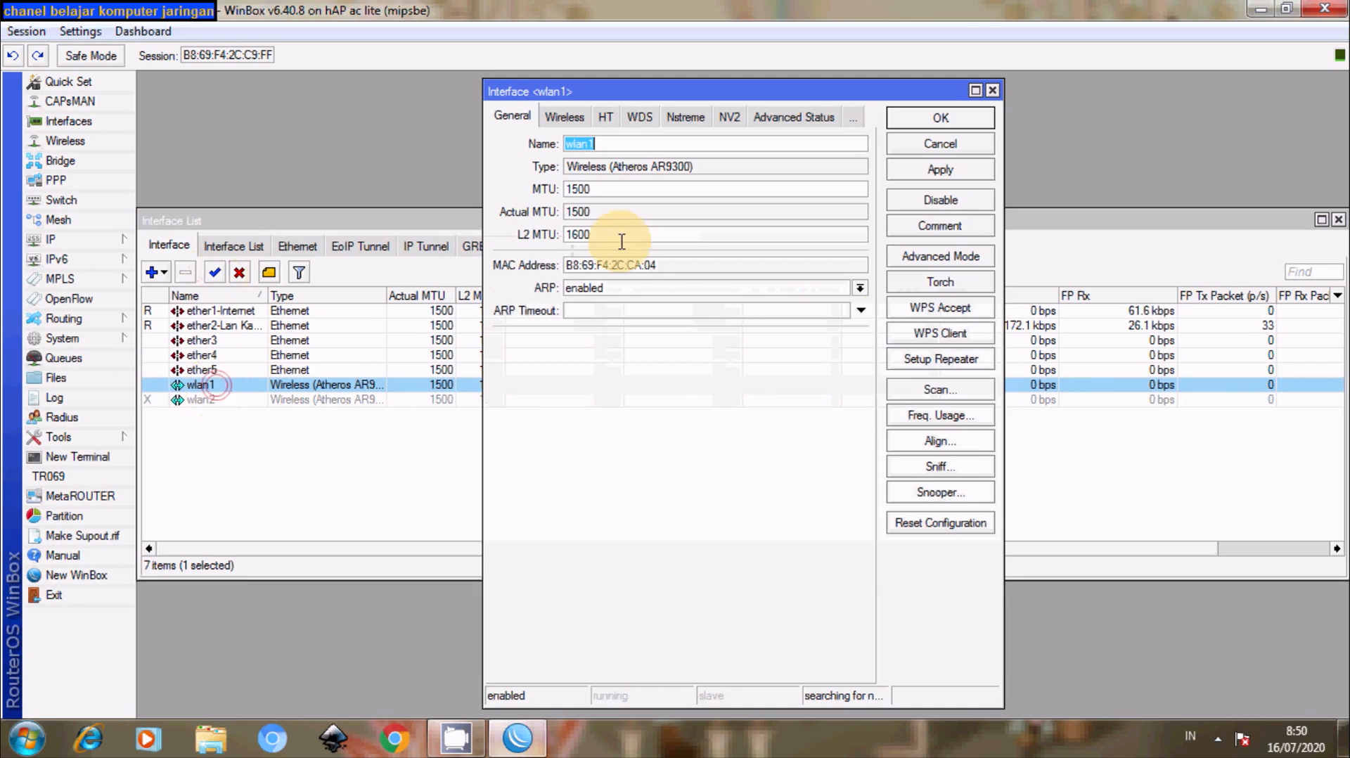
left_click(616, 143)
type("-")
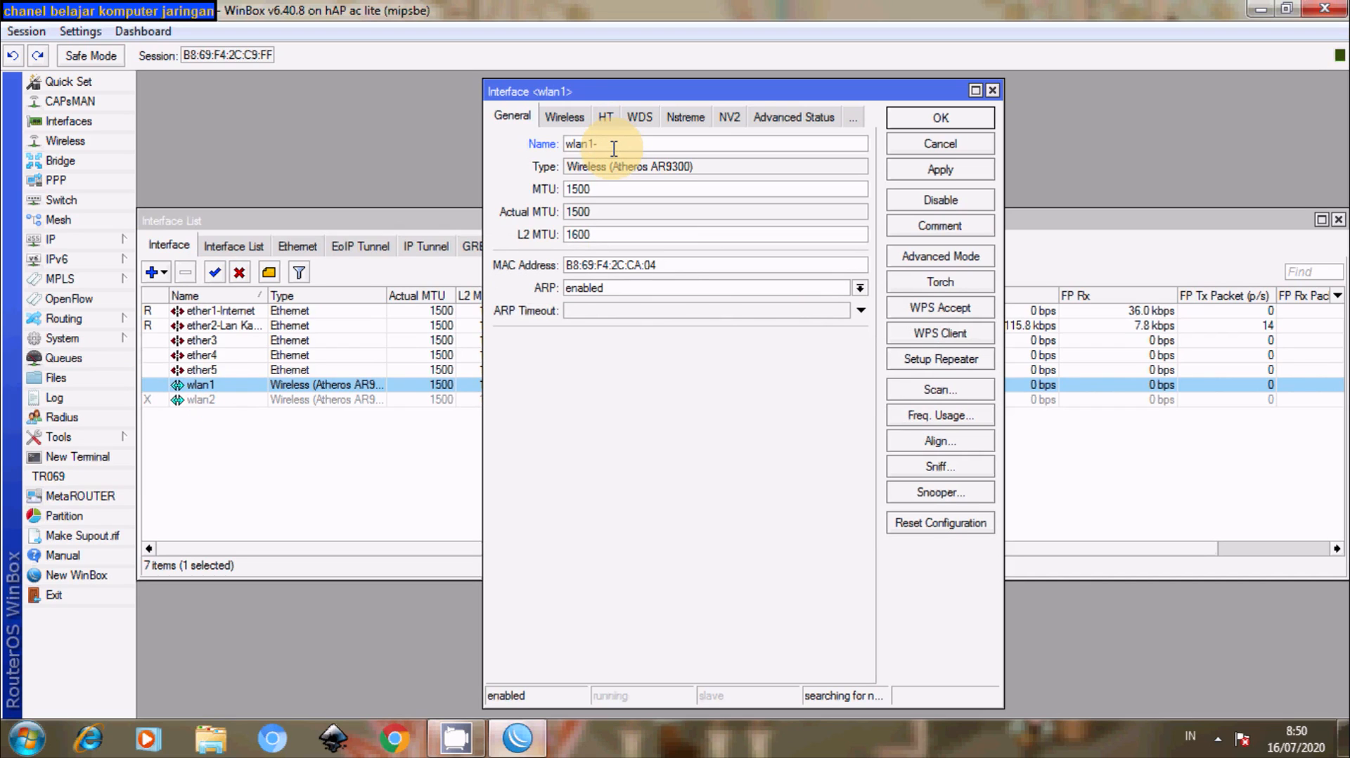
type("Lan Wifi")
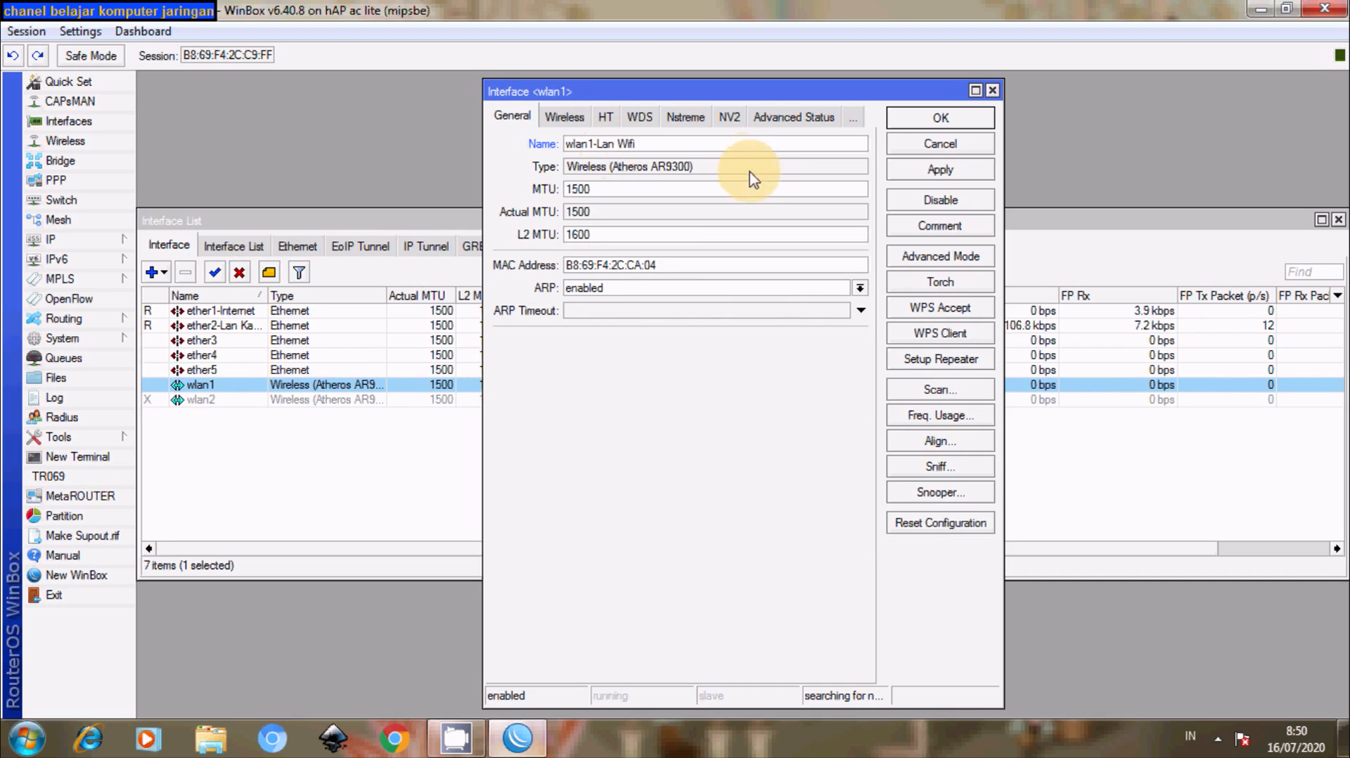
left_click(932, 171)
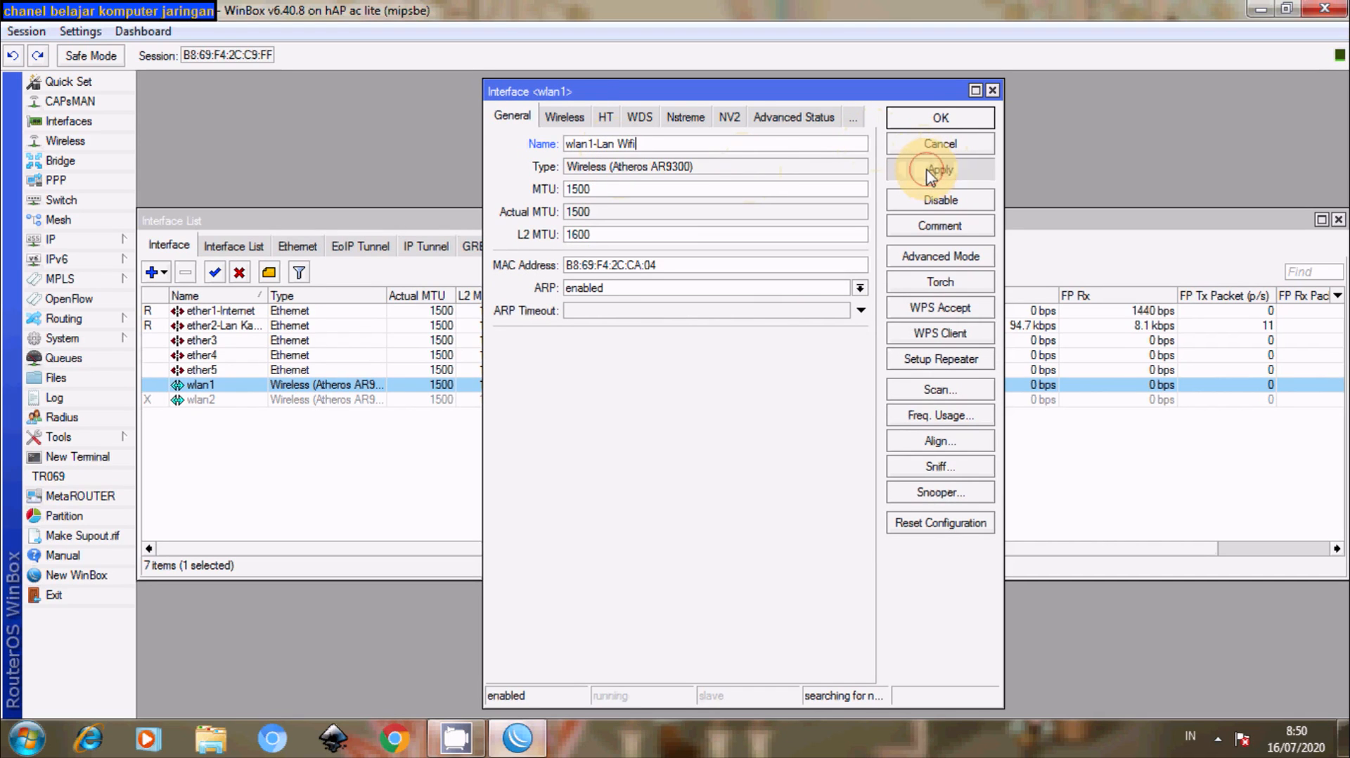
left_click(923, 120)
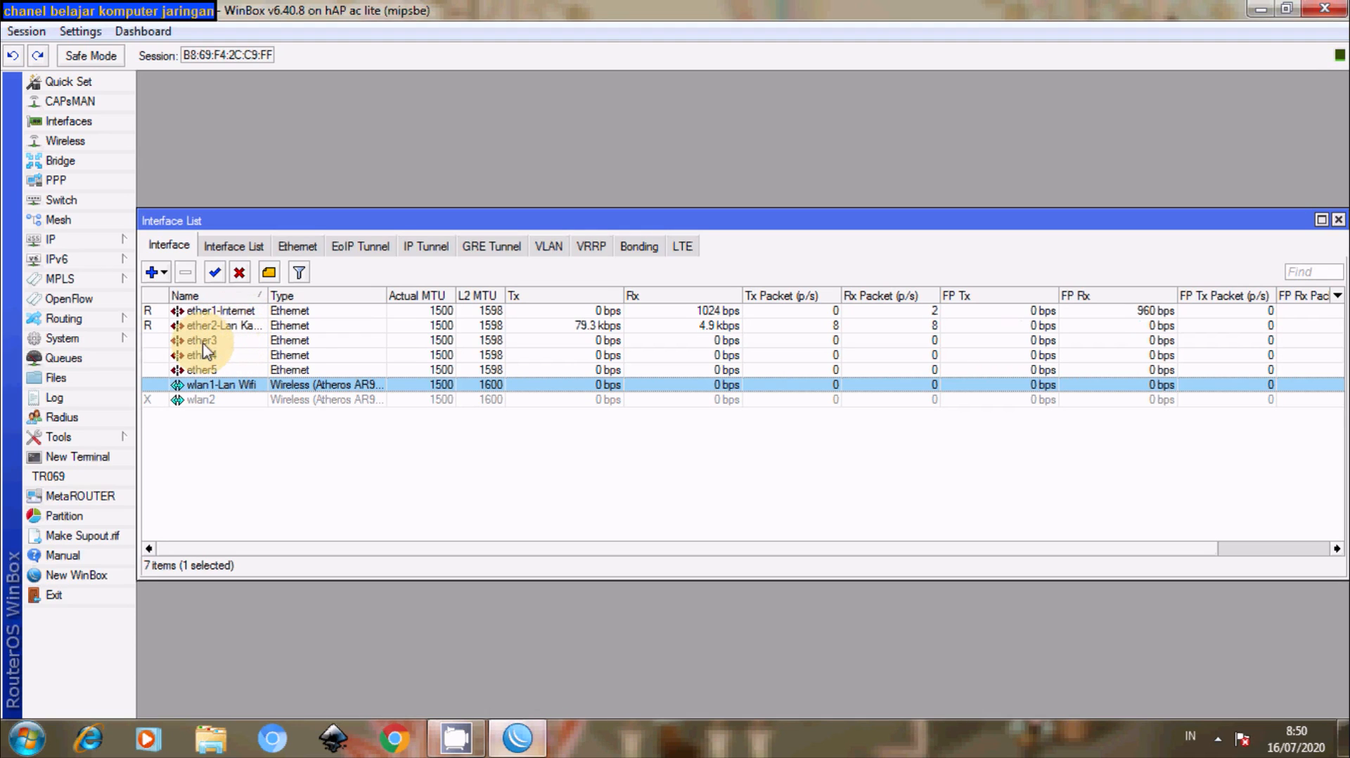
Rename the ether2-Lan Kabel interface as ether2-Lan Kabel1 and save the change.
double_click(218, 325)
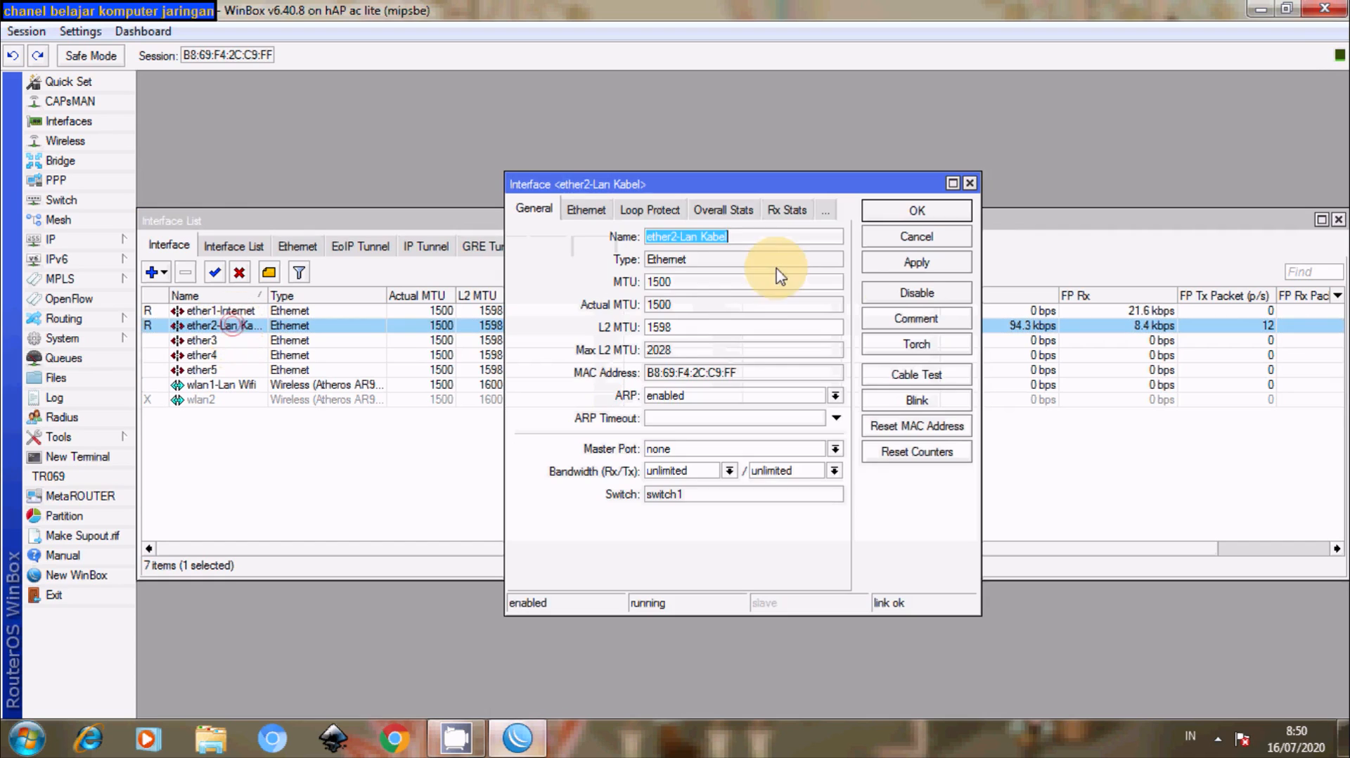
left_click(754, 241)
type("1")
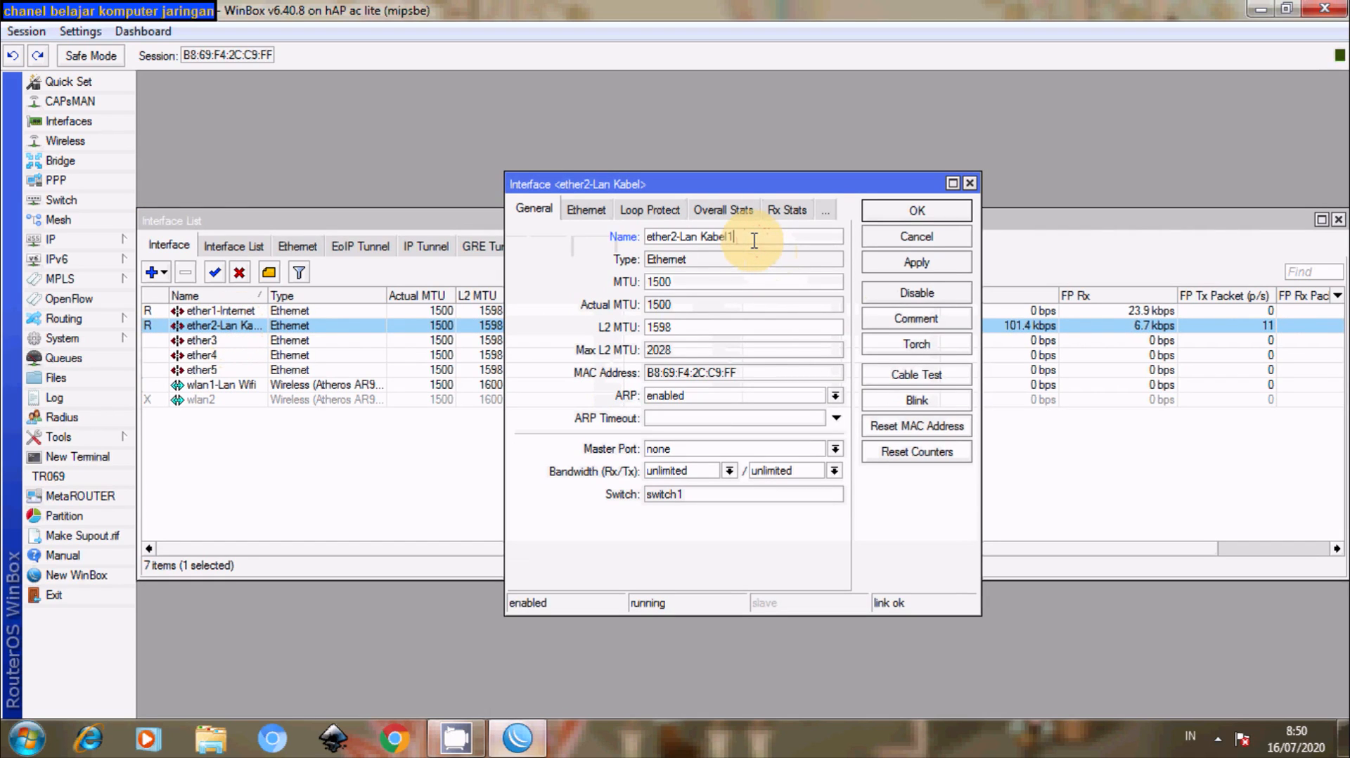
left_click(899, 266)
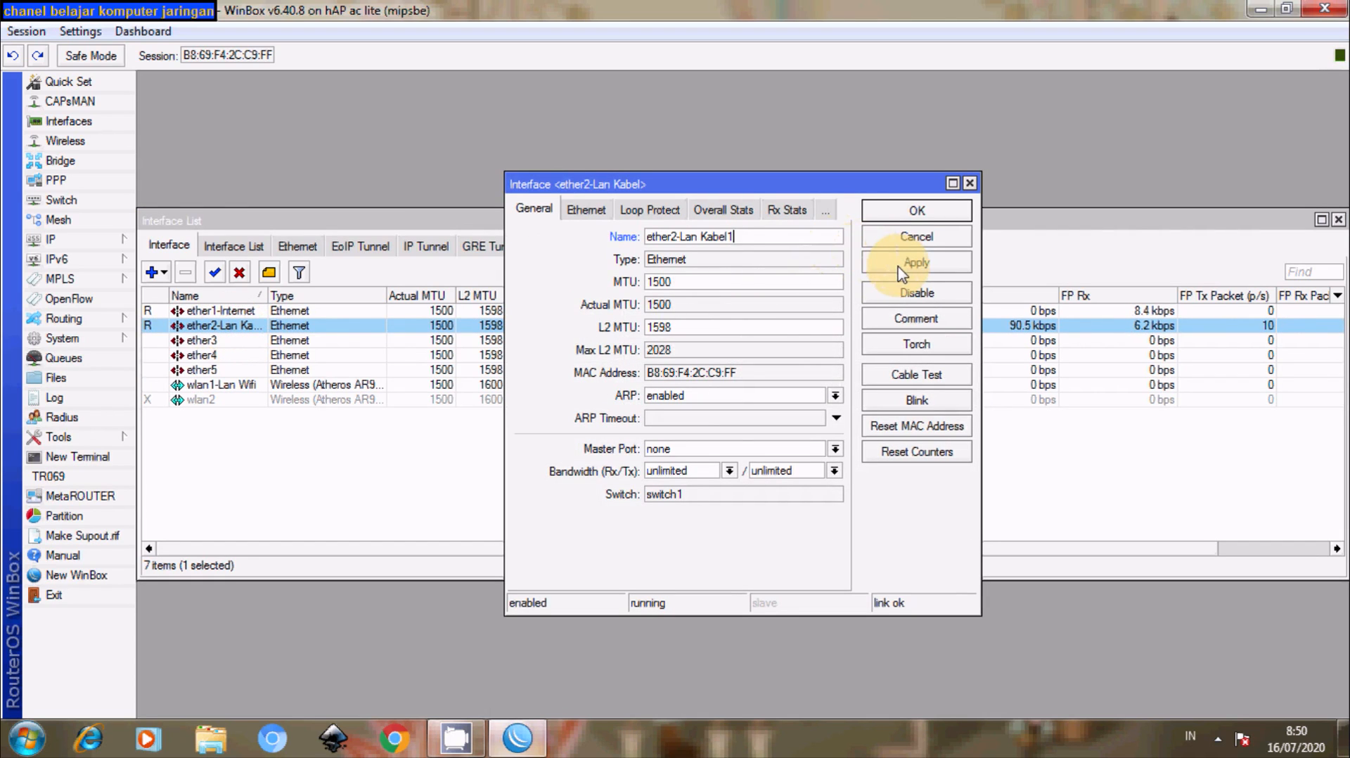
left_click(879, 211)
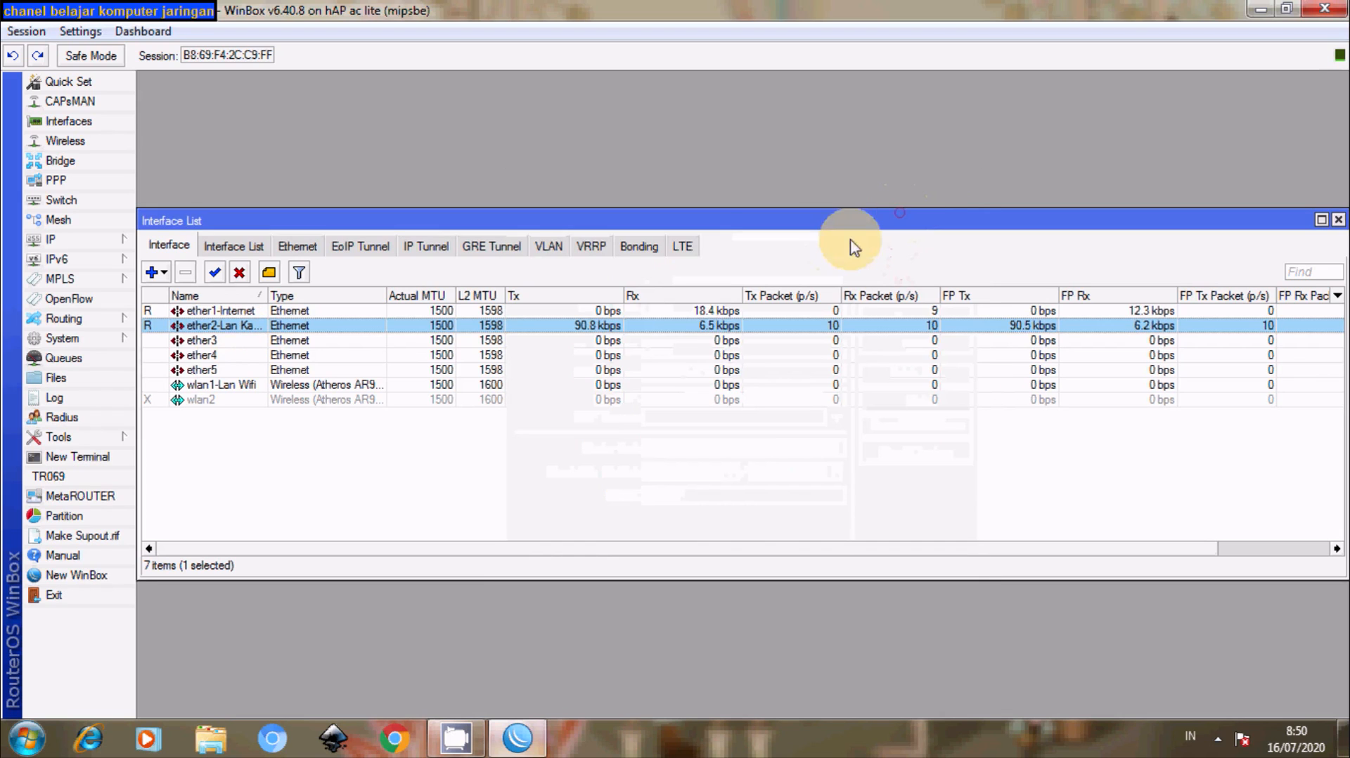
Rename the ether3 interface as ether3-AP and save the change.
double_click(211, 343)
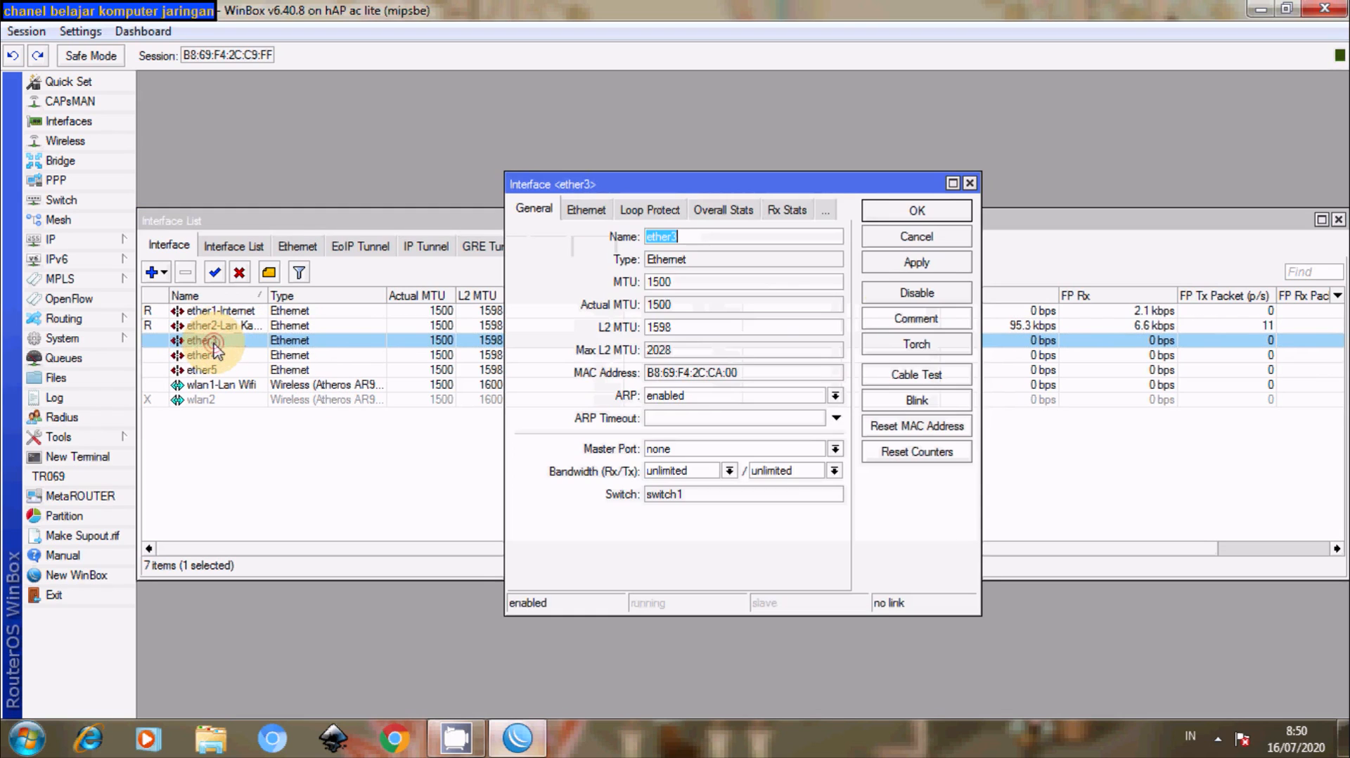
left_click(687, 238)
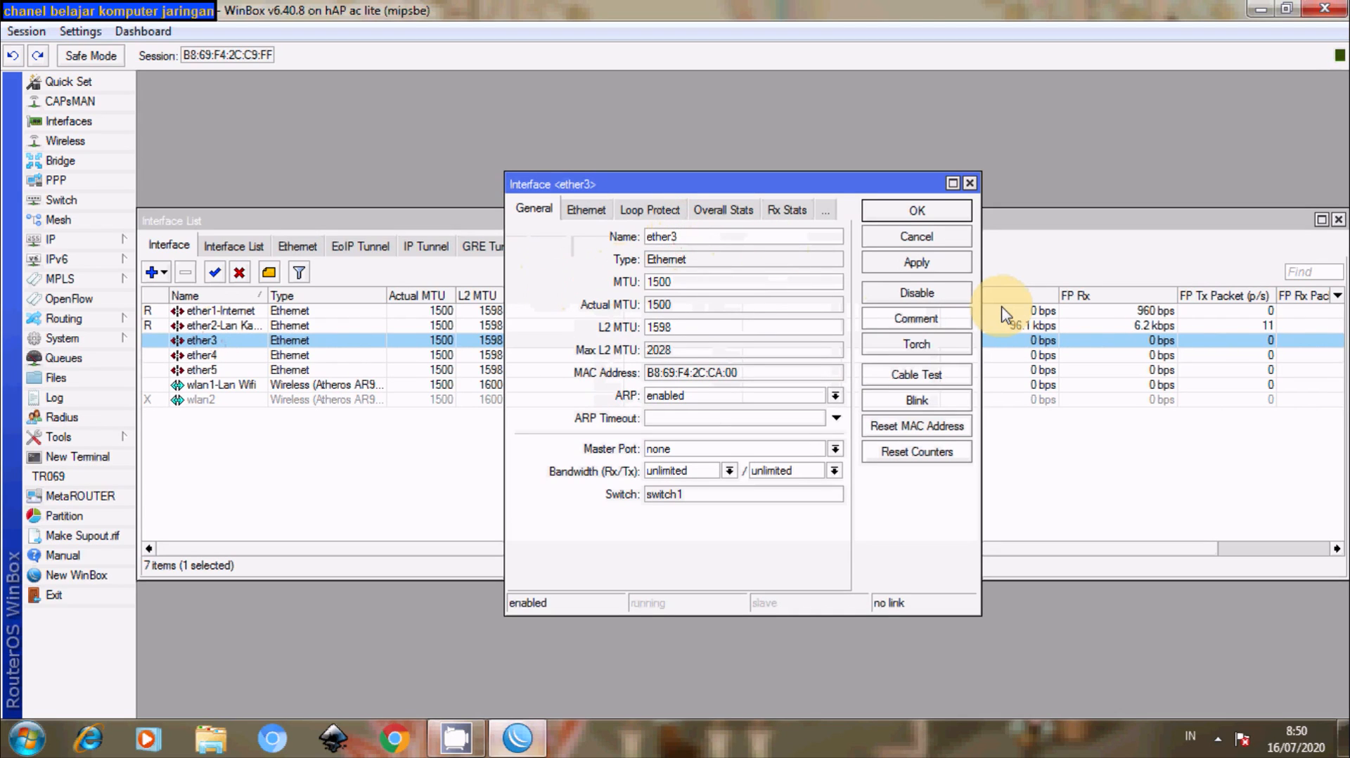
type("-")
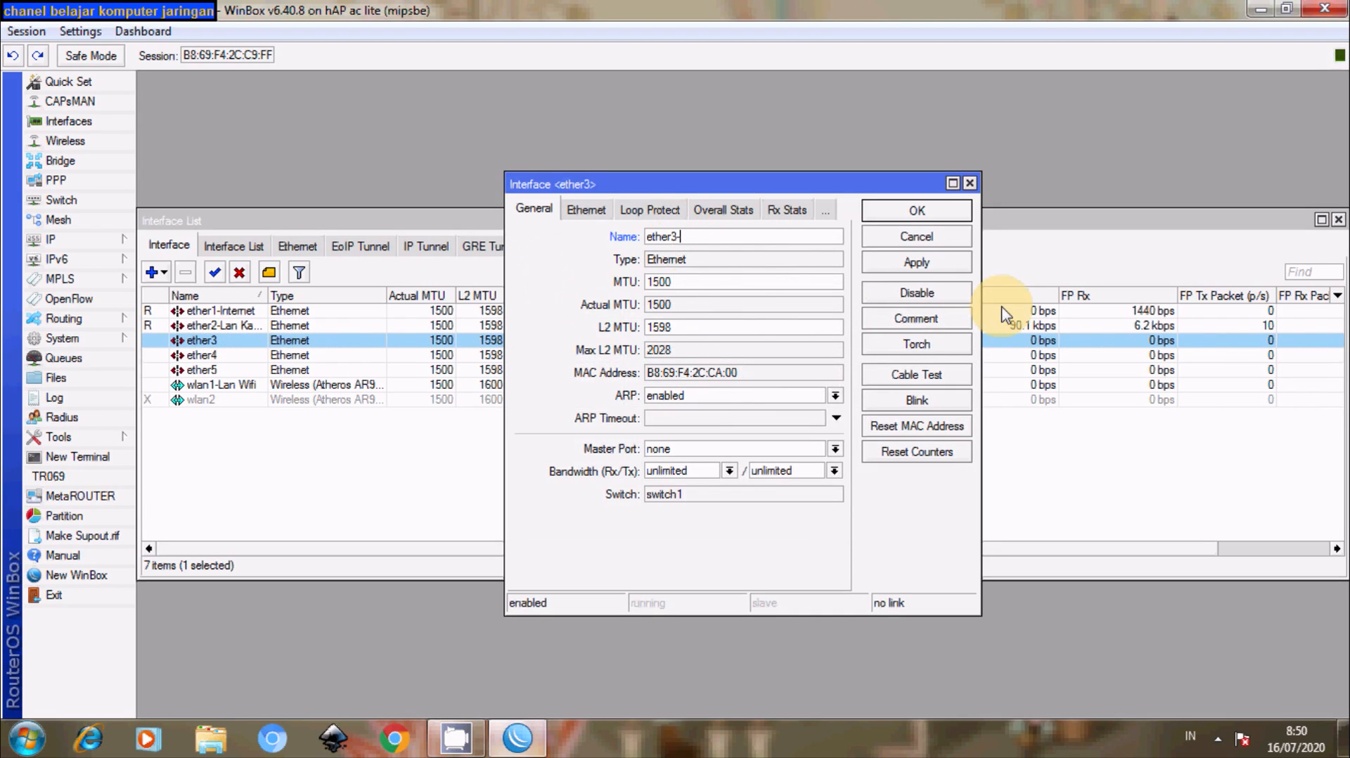
type("AP")
left_click(929, 266)
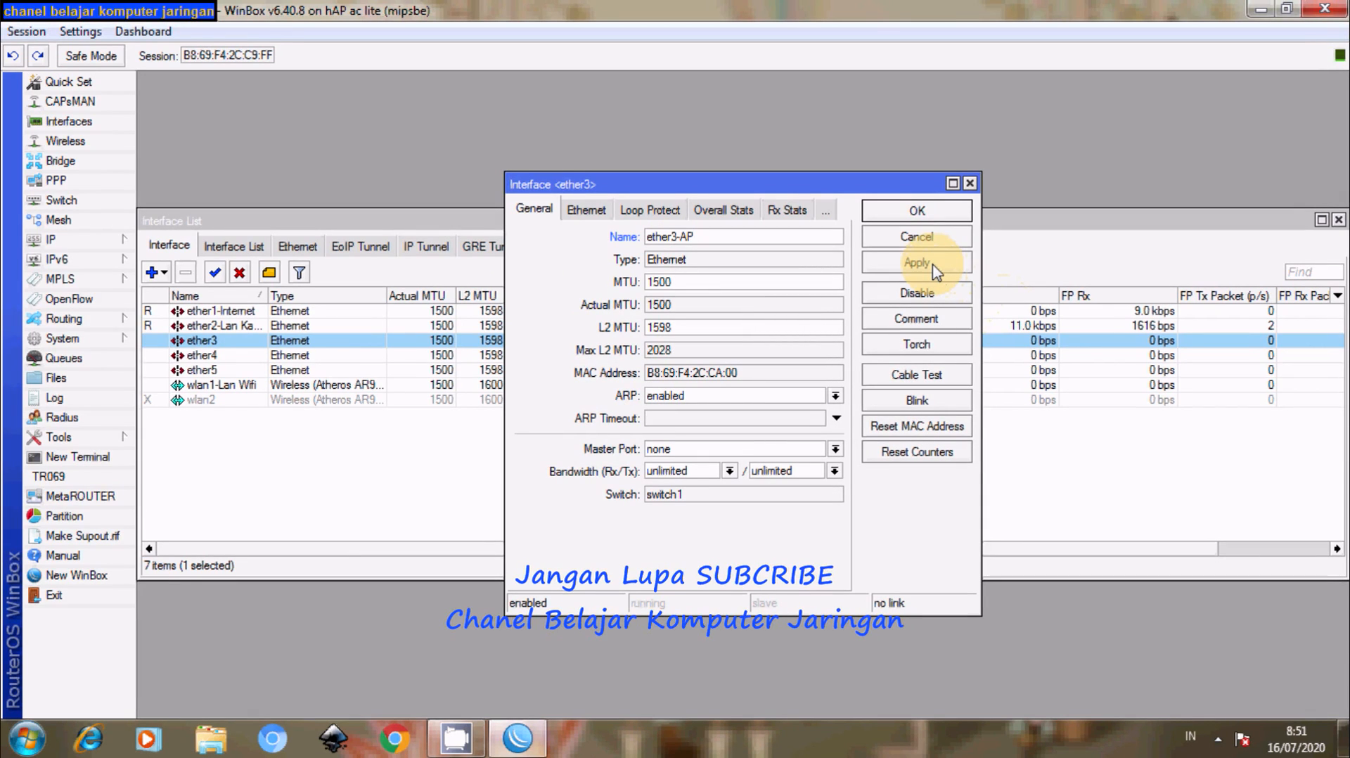
left_click(934, 268)
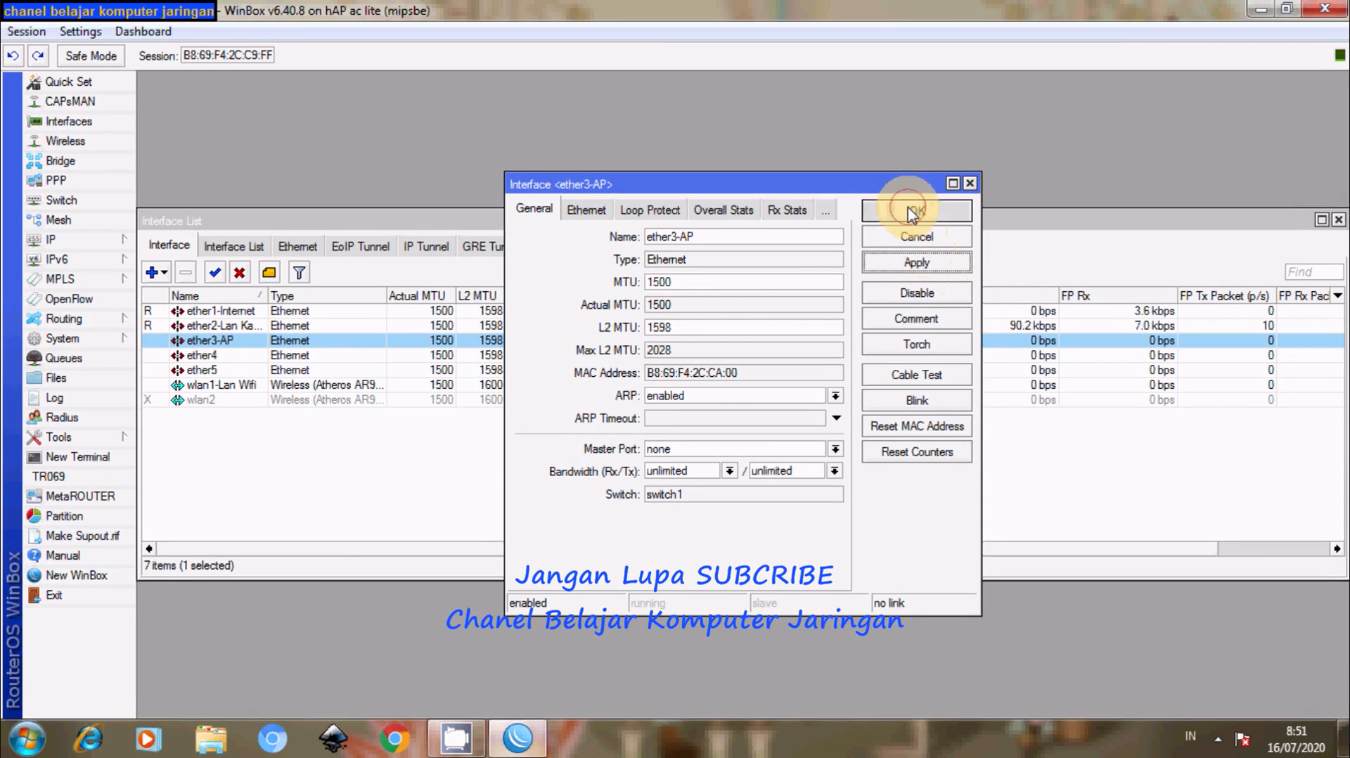
left_click(911, 210)
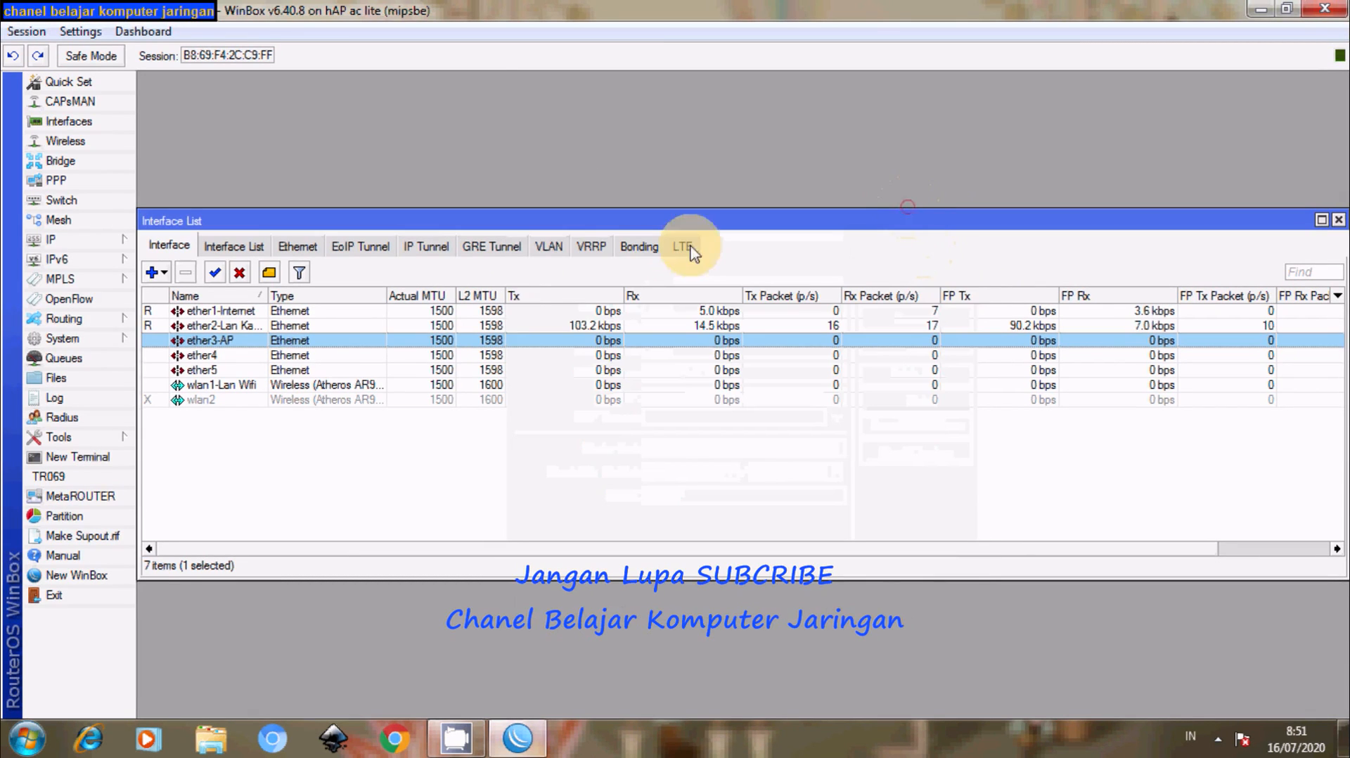
Rename the ether4 interface as ether4-Lan Kabel2 and save the change.
left_click(226, 357)
double_click(226, 356)
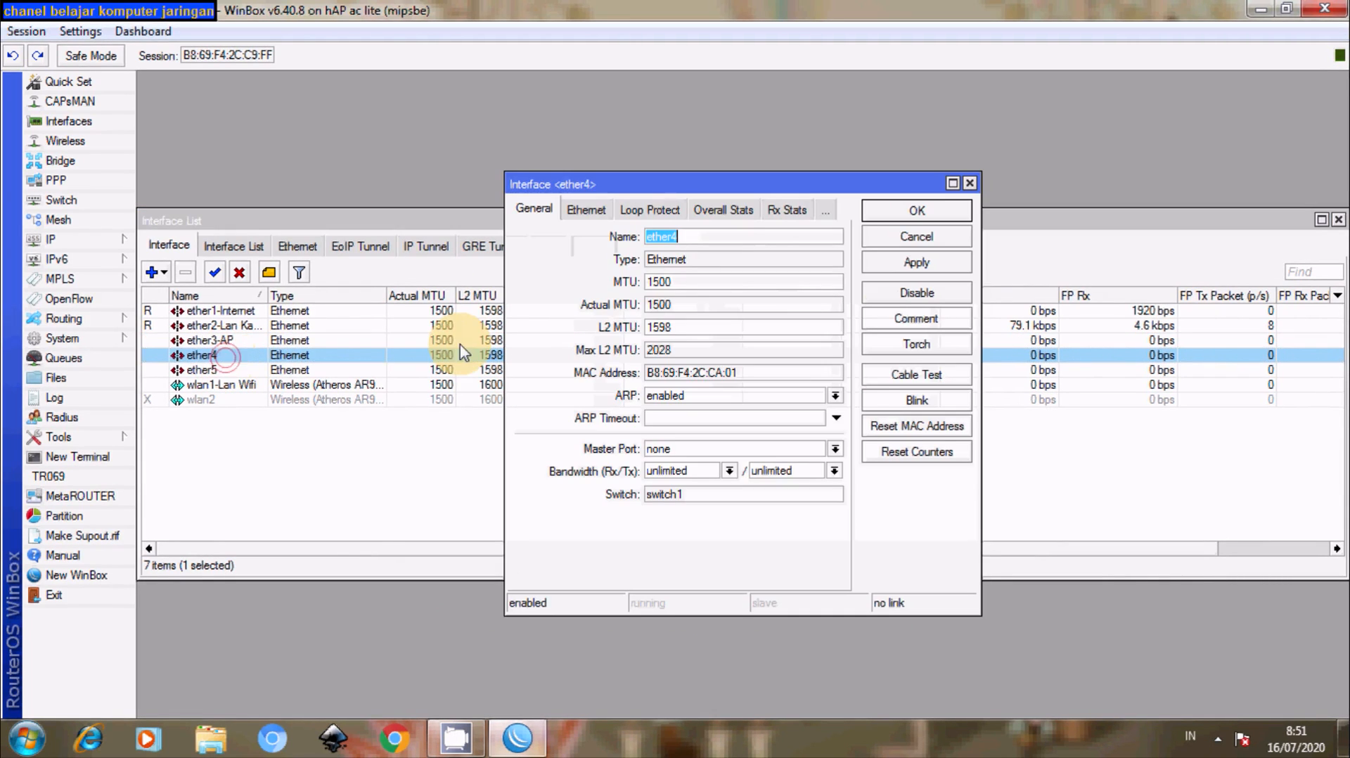
left_click(713, 237)
type("L")
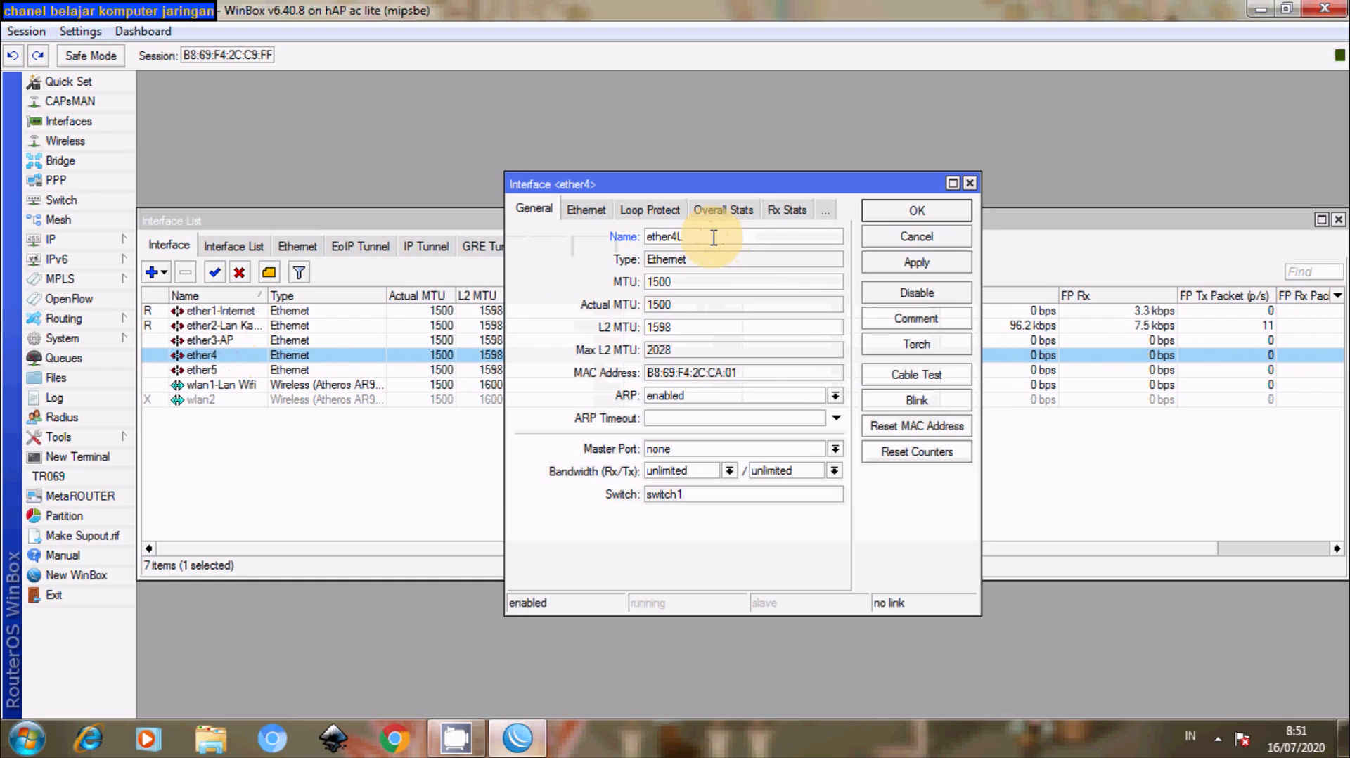
key("BackSpace")
type("-")
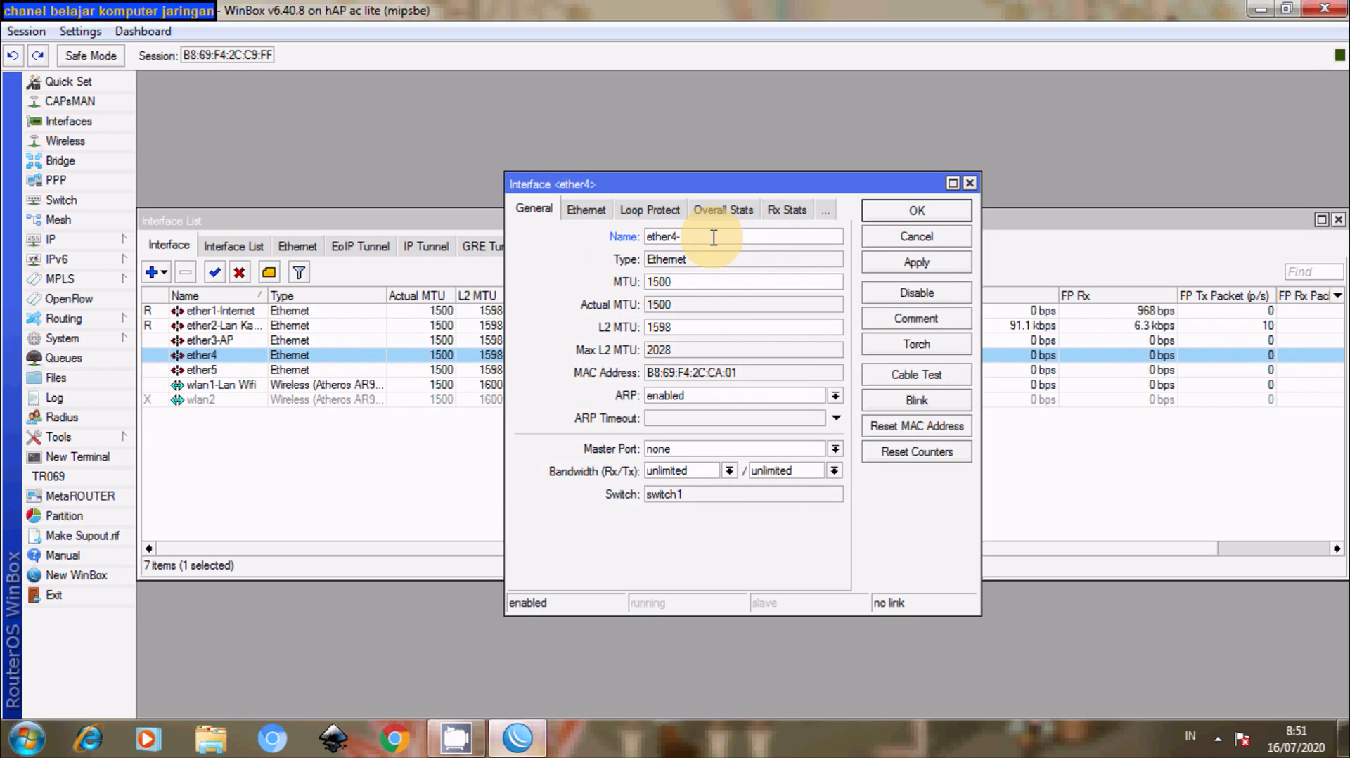
type("Lan Kabel2")
left_click(912, 267)
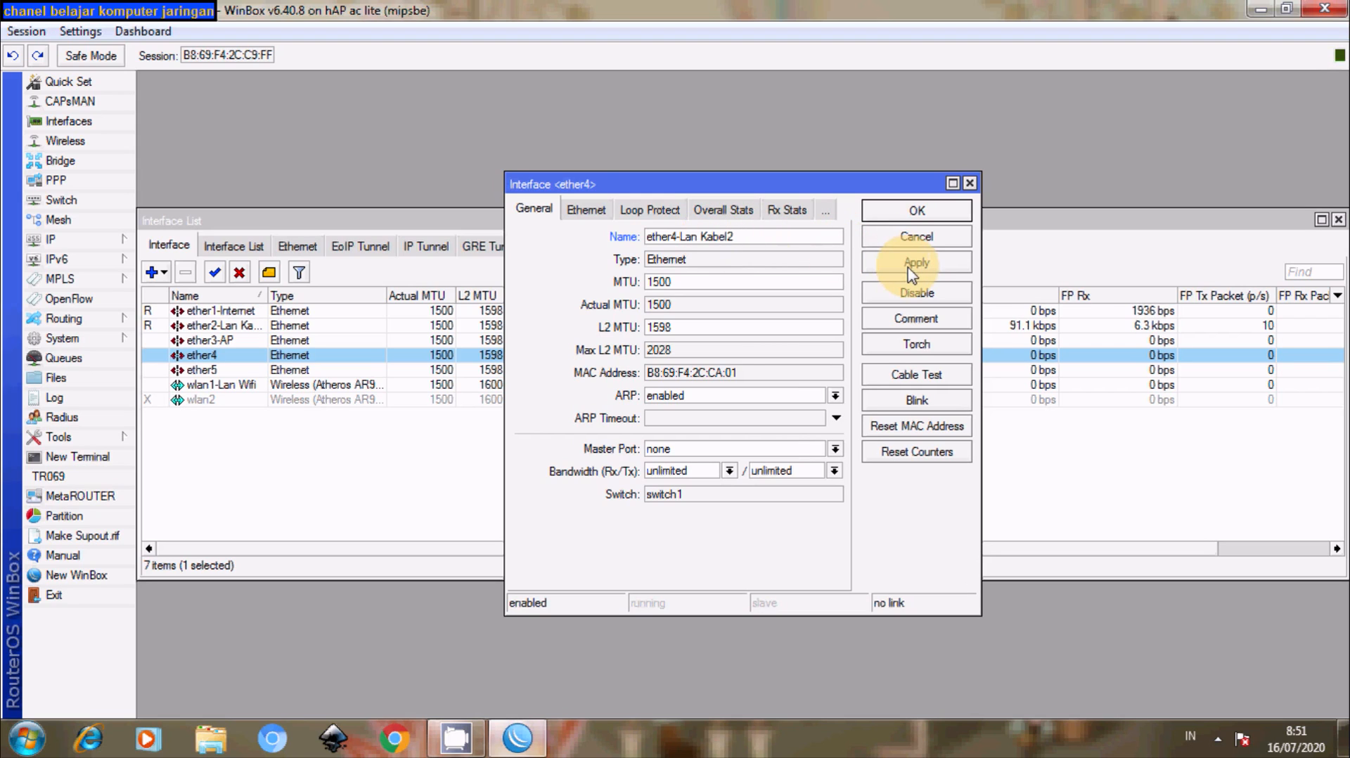
left_click(909, 211)
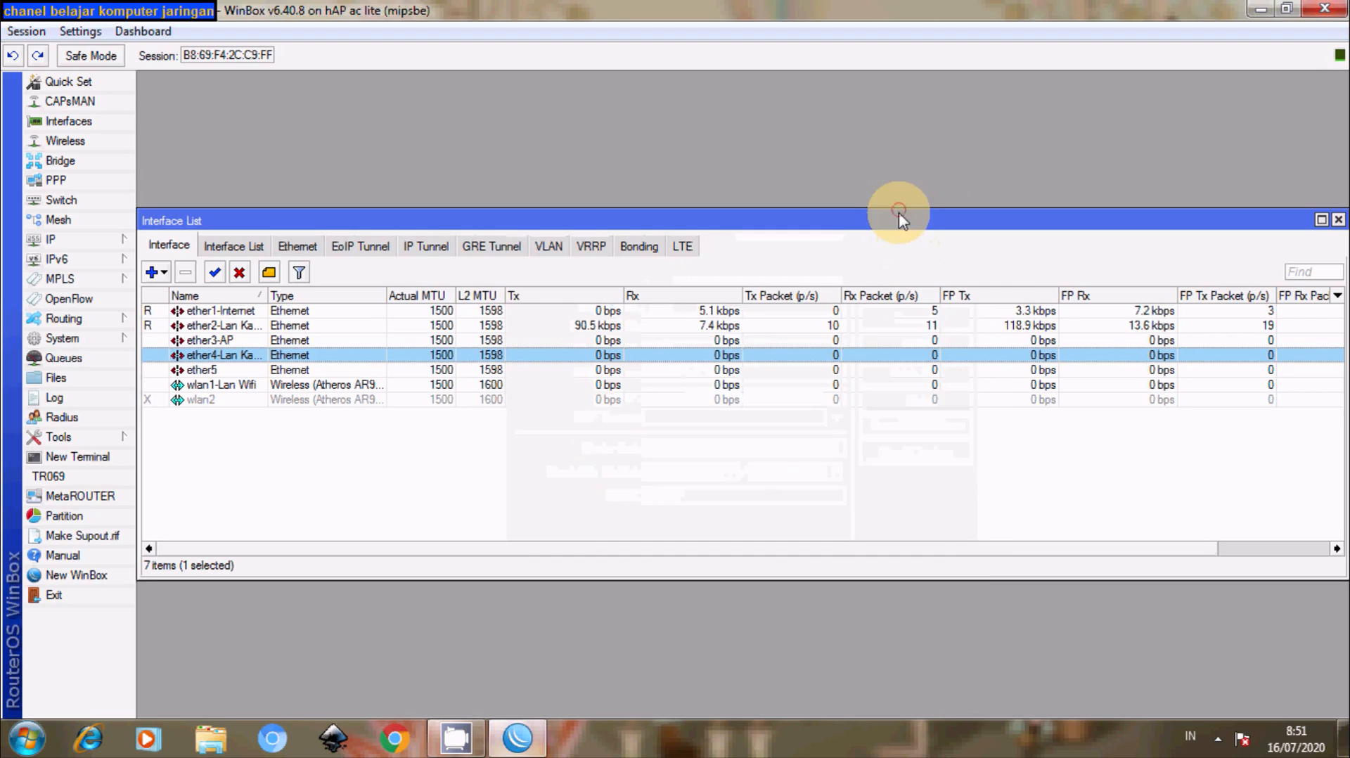
Rename the ether5 interface as ether5-Lan Kabel3 and save the change.
left_click(207, 373)
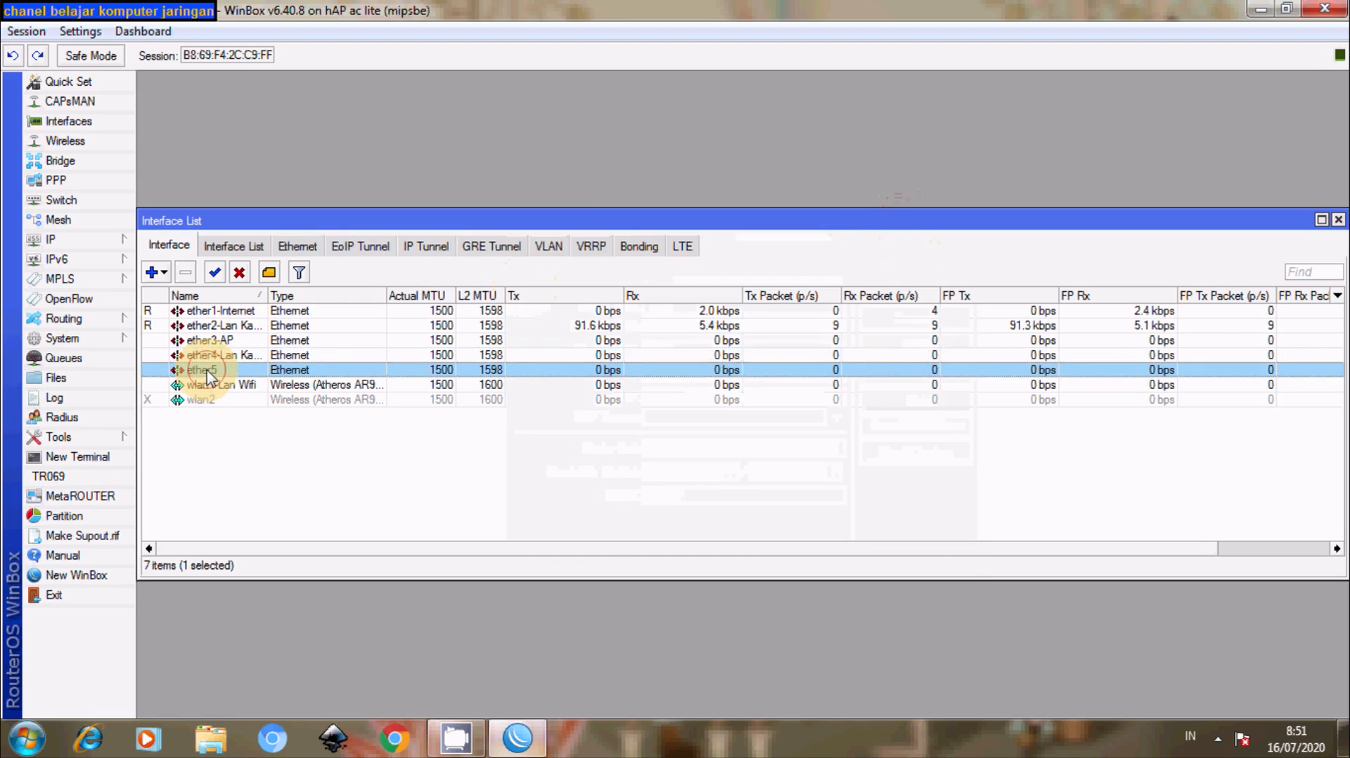
double_click(207, 372)
left_click(653, 240)
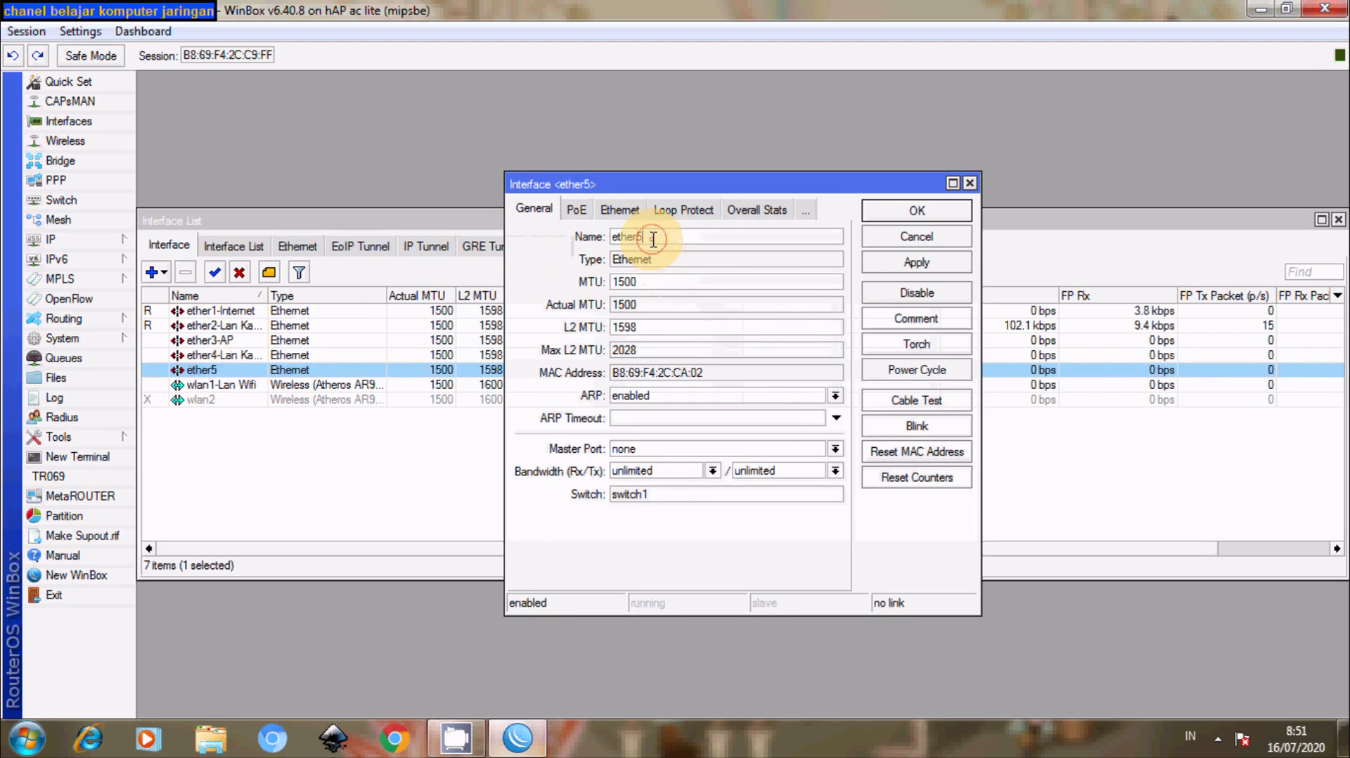
type("-Lan Ka")
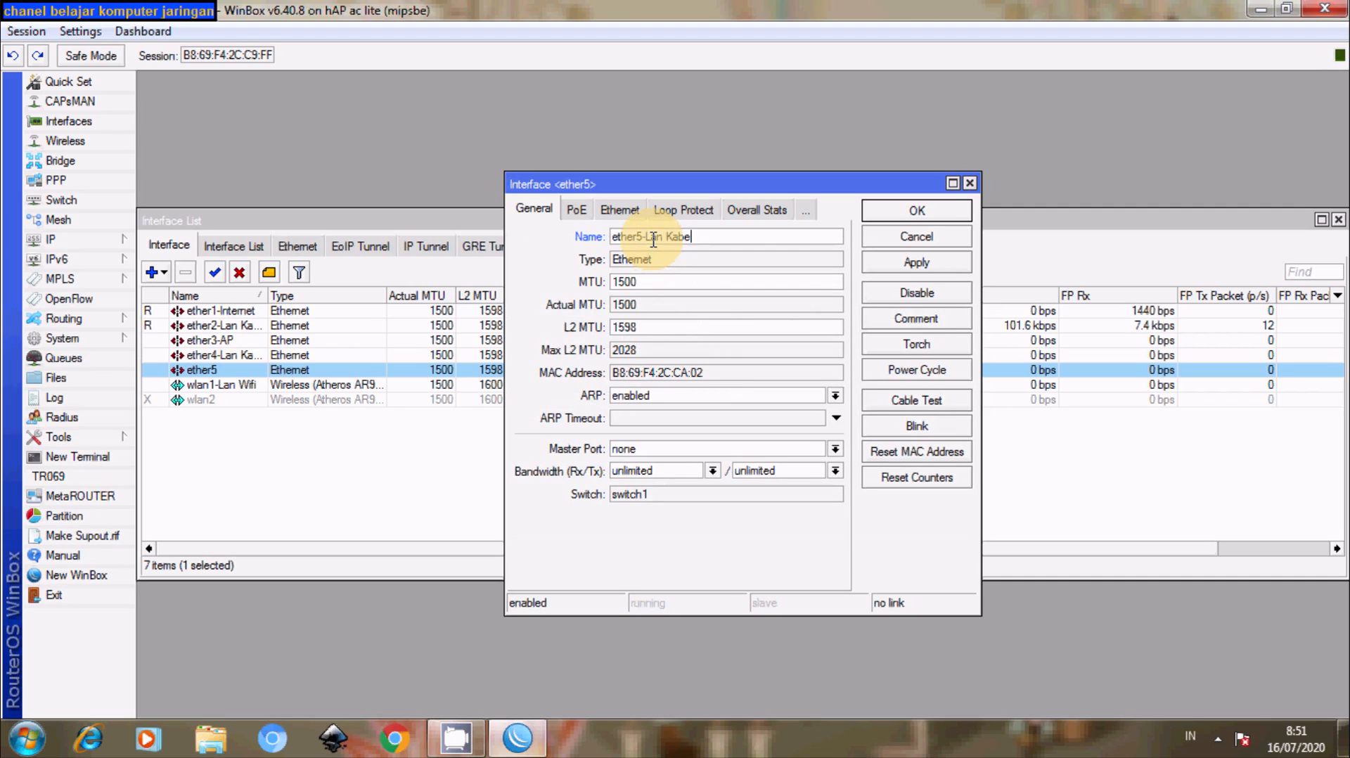
type("bel3")
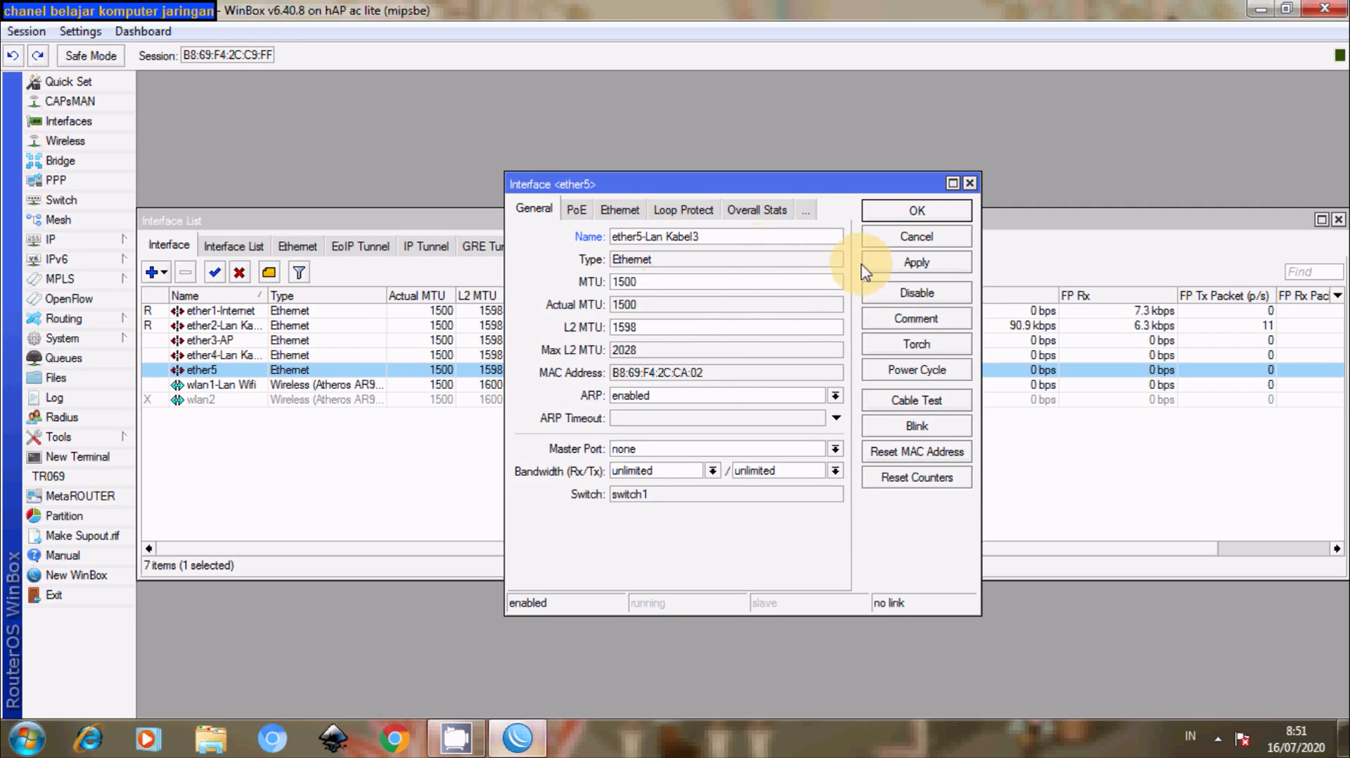
left_click(907, 270)
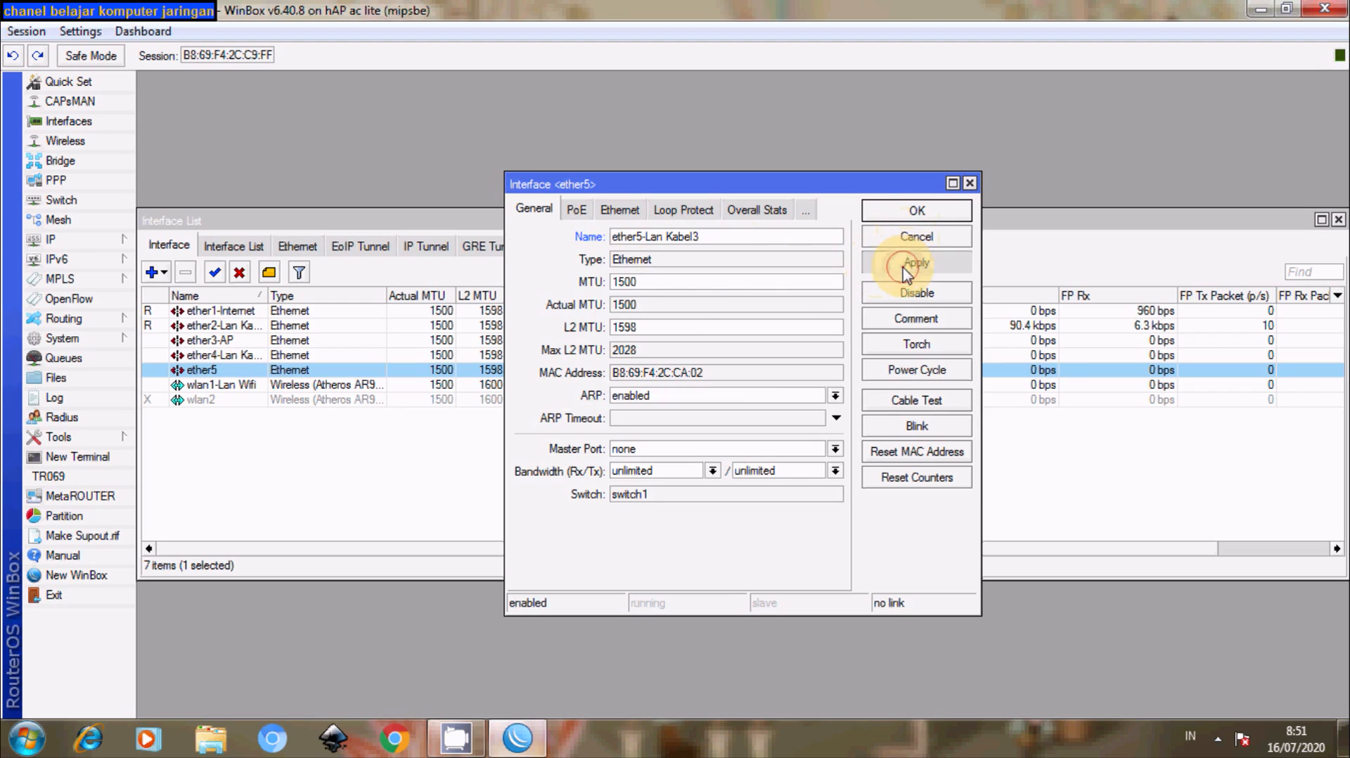
left_click(913, 210)
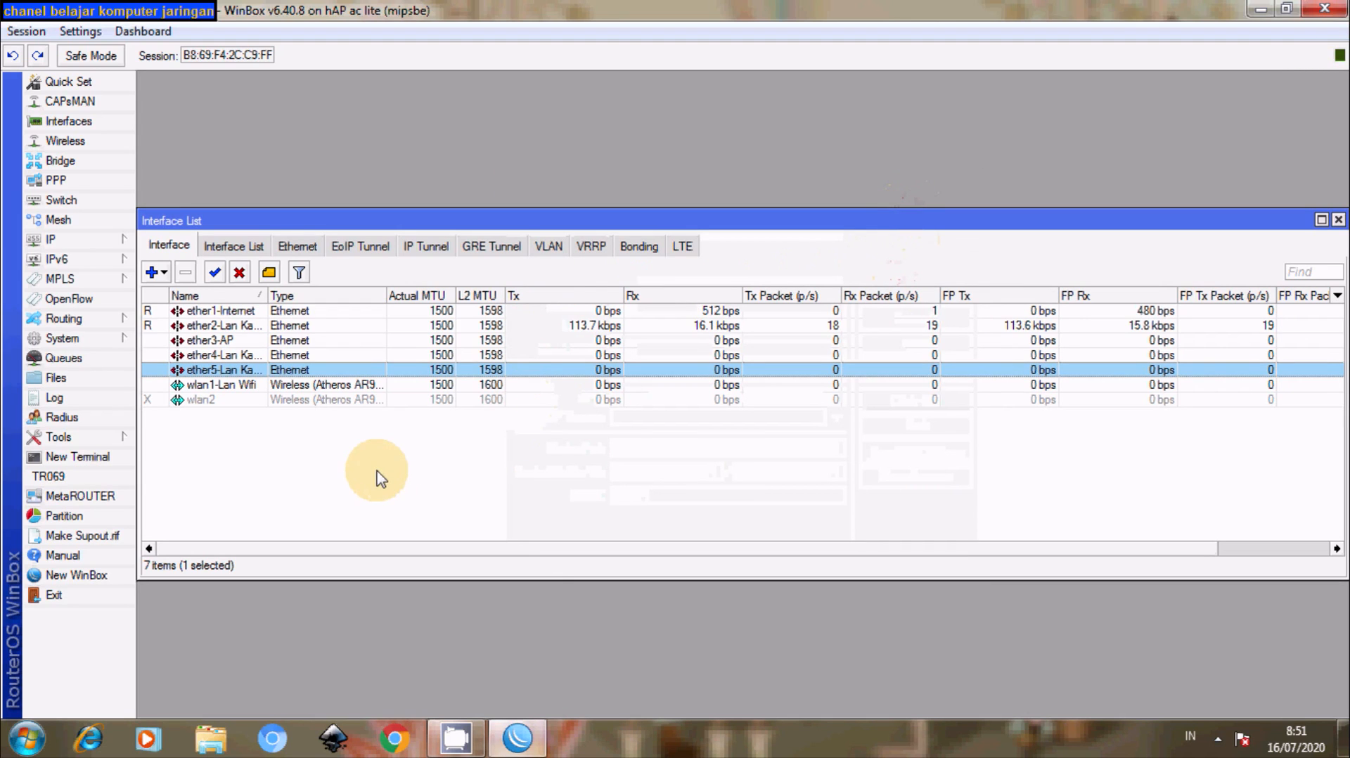
Select the disabled wlan2 wireless interface in the interface list.
left_click(191, 401)
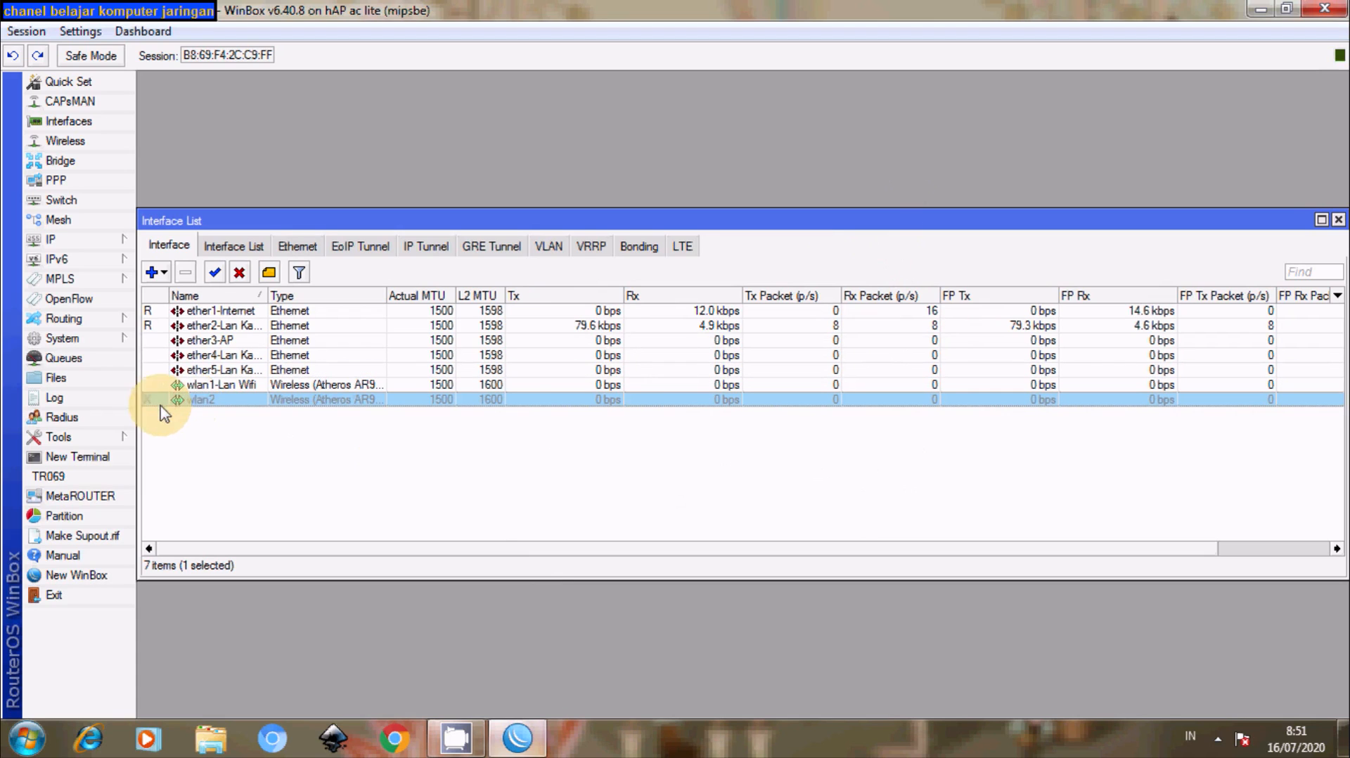
left_click(200, 383)
left_click(199, 400)
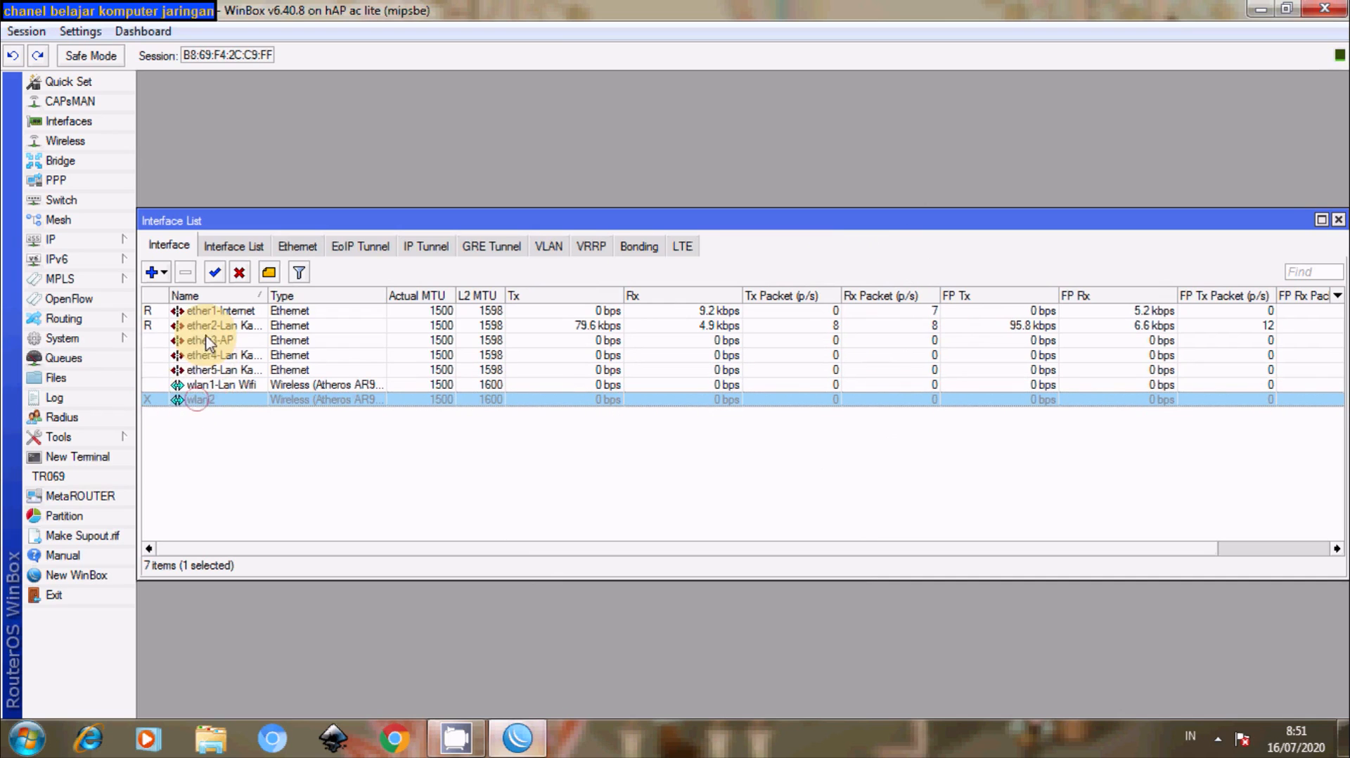